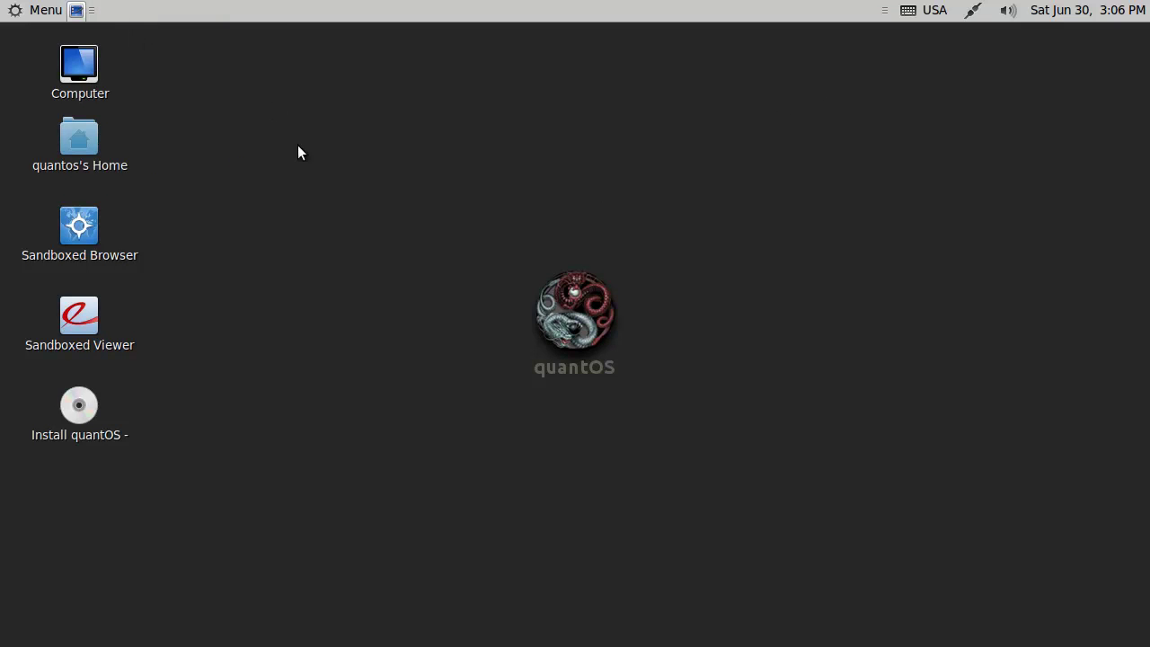
- Drag a selection box on the desktop, then bring up the Menu launcher with its favourites
drag(526, 366, 627, 387)
click(45, 10)
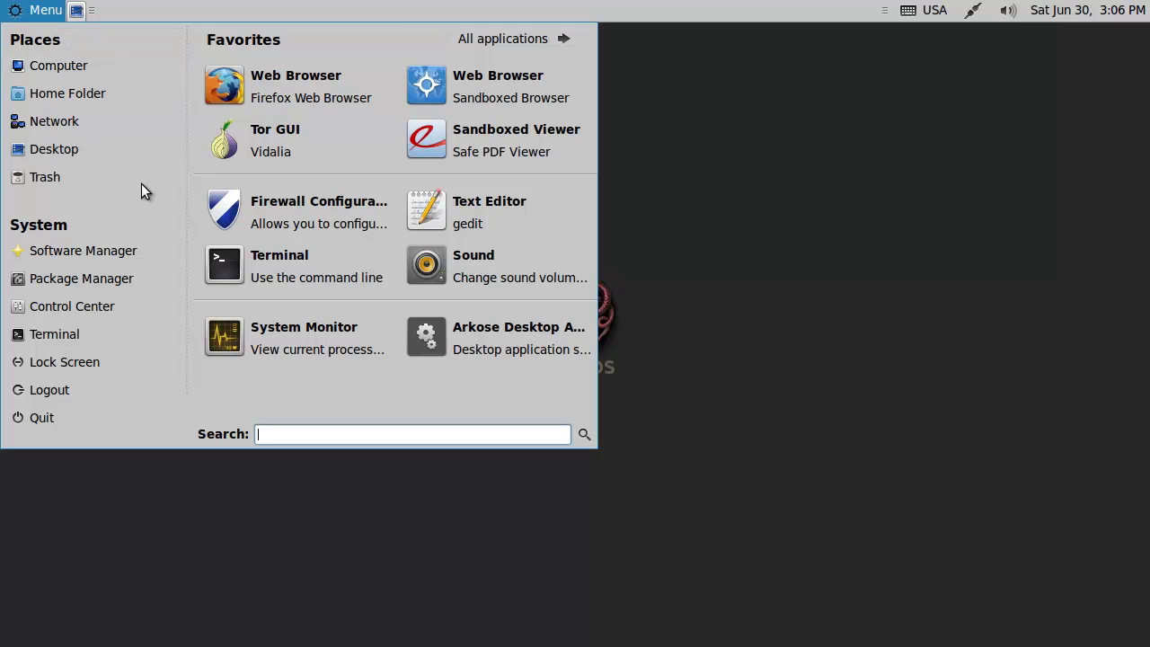
- Toggle the launcher between All applications and Favorites, ending on the category view
click(508, 44)
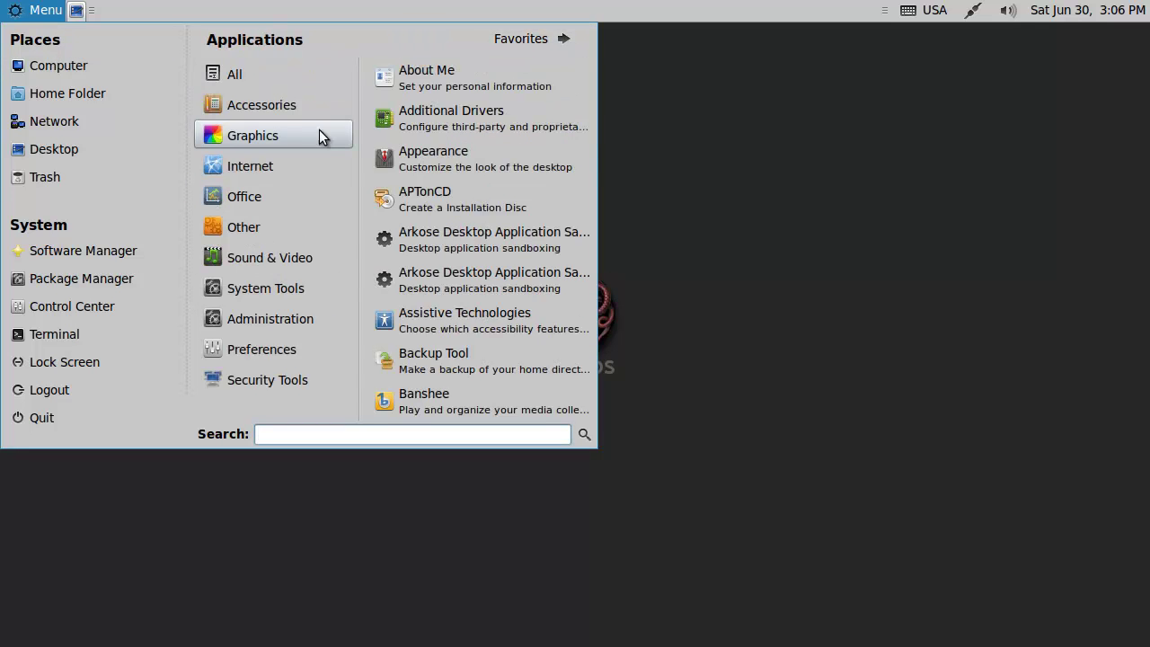
click(505, 38)
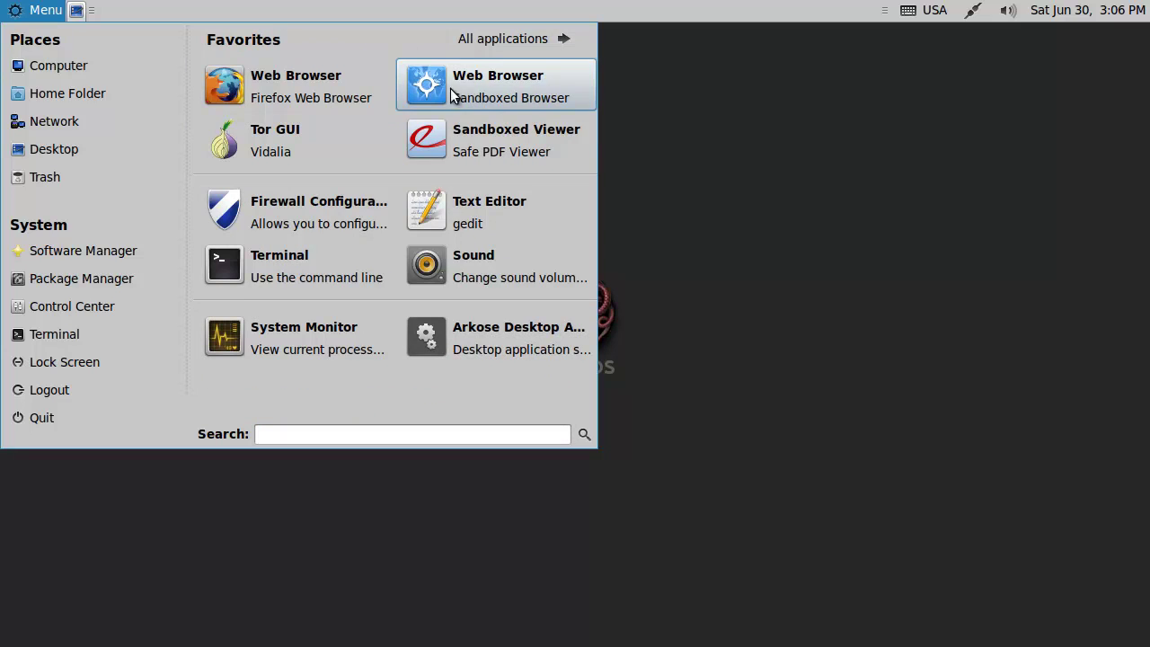
click(485, 43)
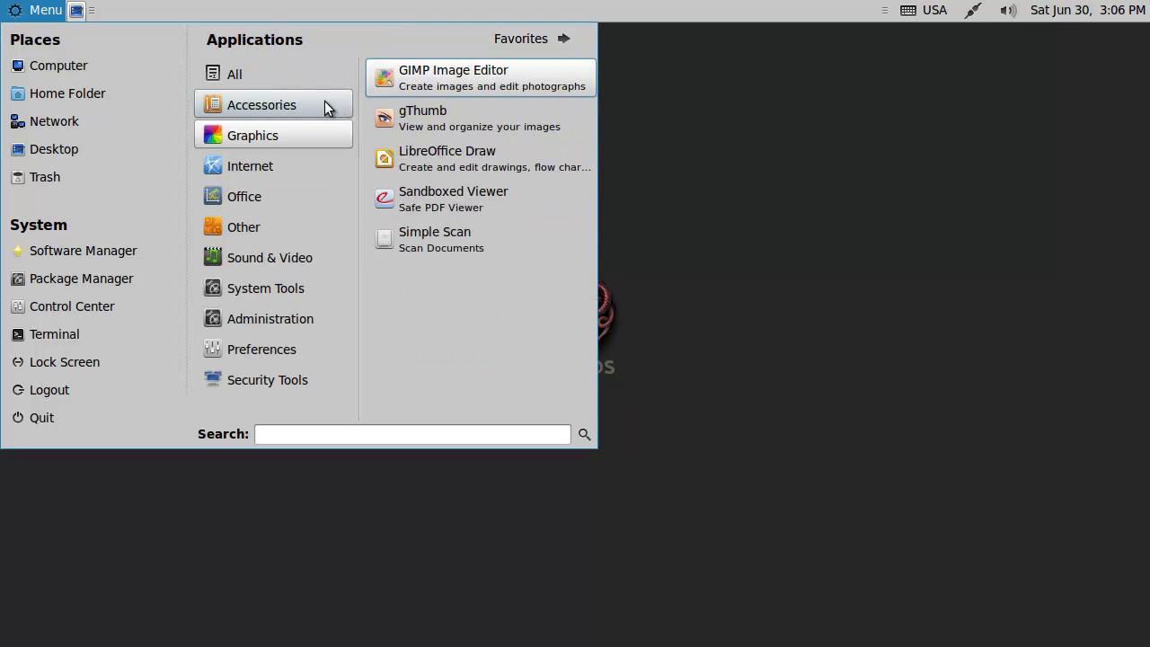
mouse_move(262, 105)
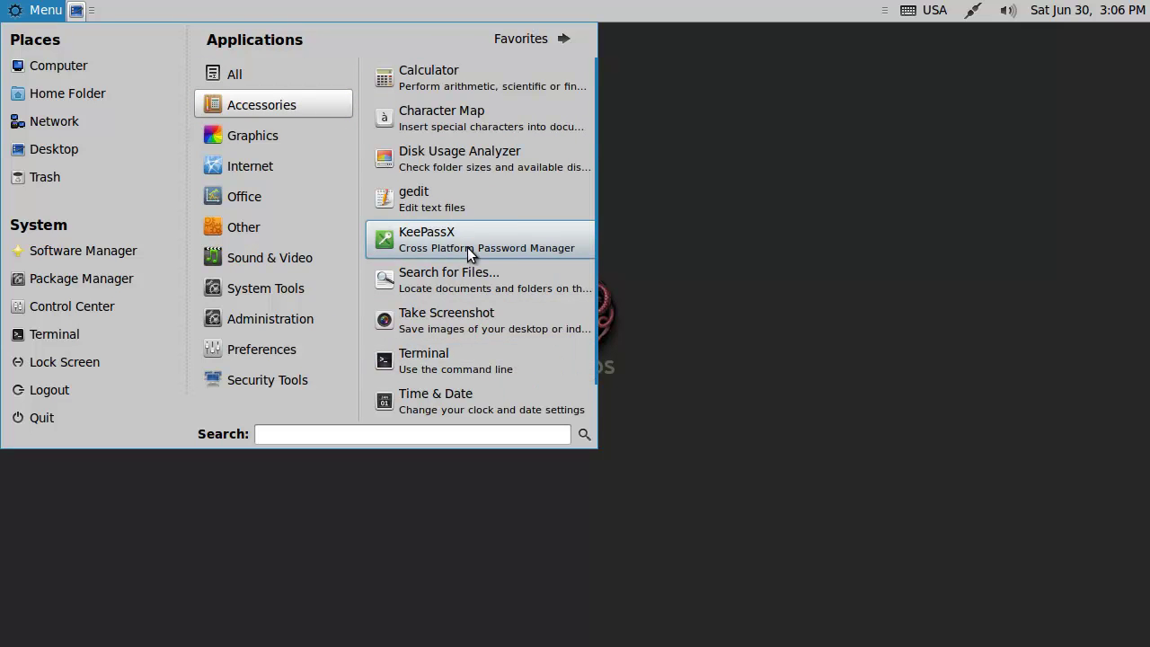
- Scroll through the application categories, then launch Sandboxed Browser to close the menu
scroll(467, 250, down, 1)
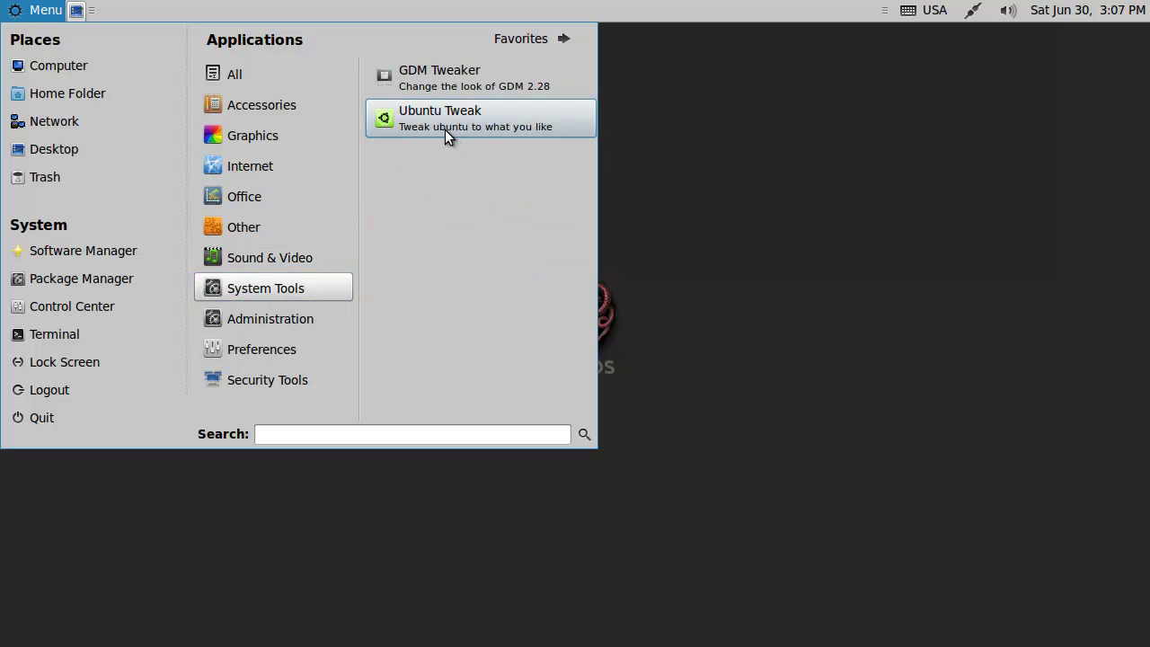
mouse_move(270, 319)
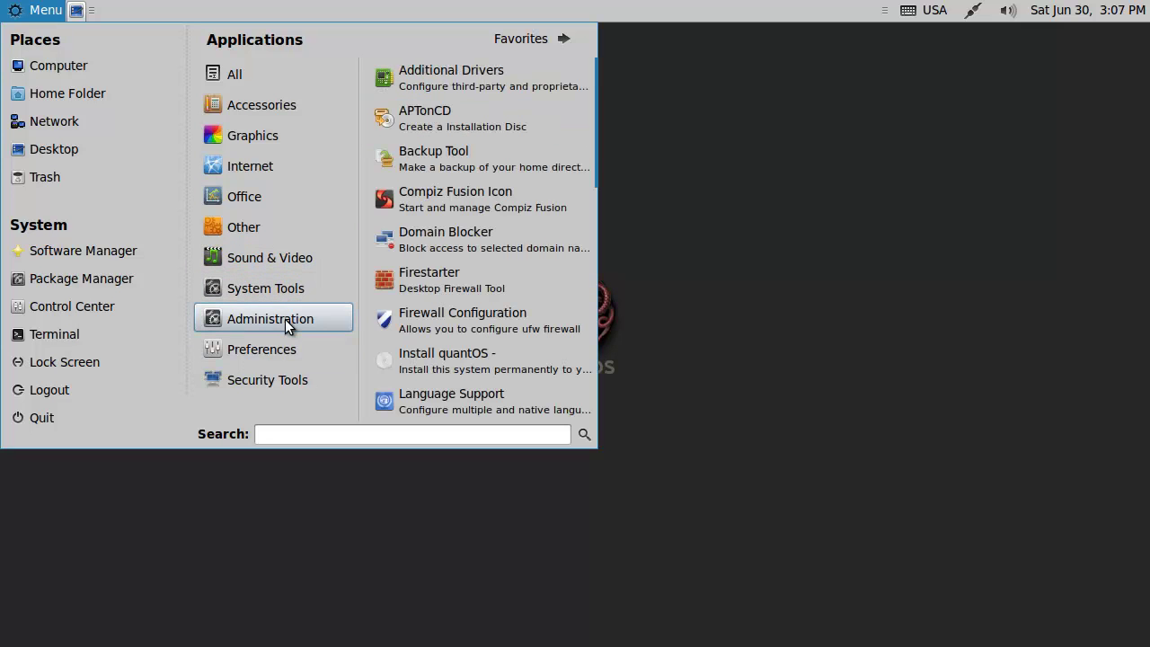
scroll(492, 193, down, 3)
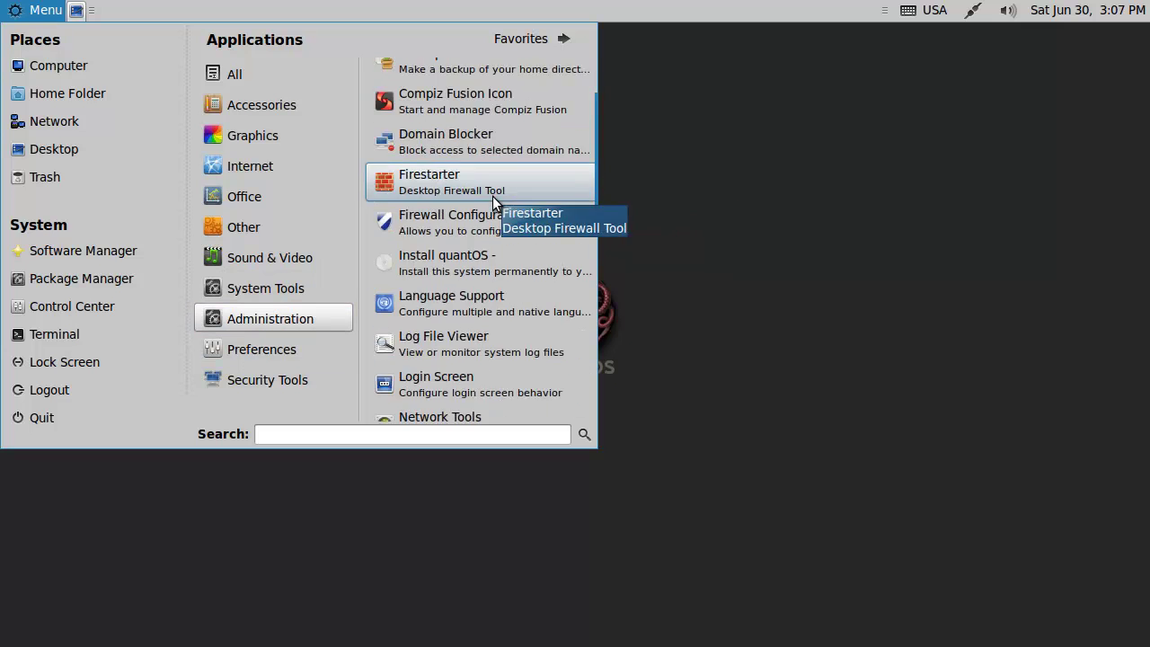
scroll(487, 185, down, 4)
scroll(487, 185, down, 3)
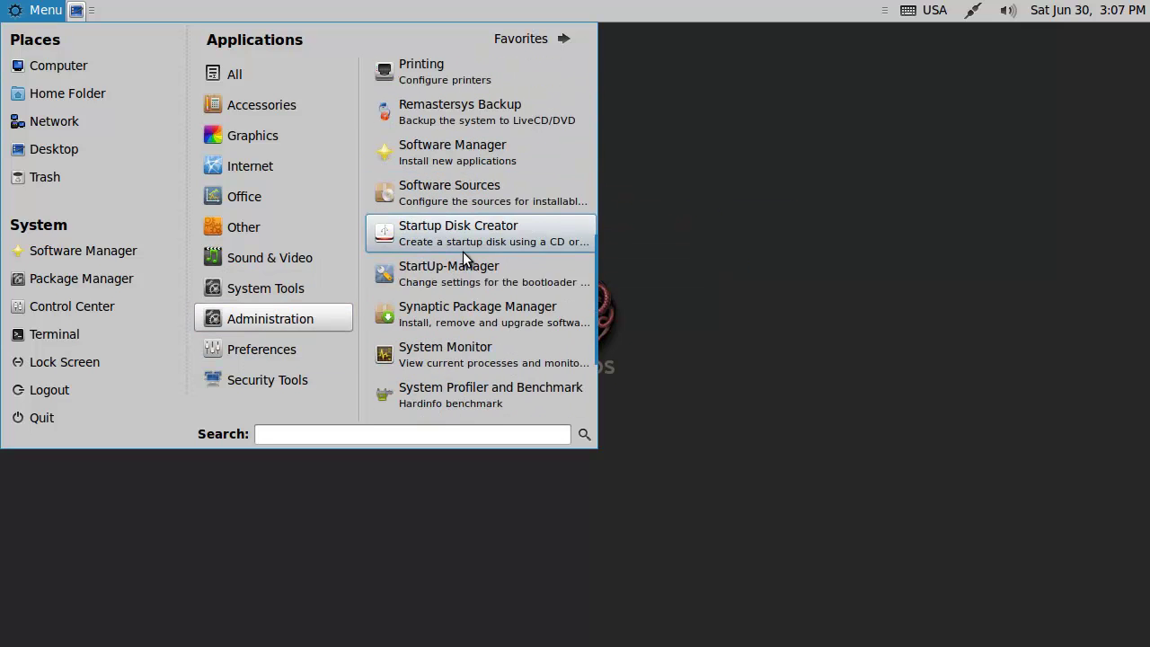
scroll(456, 224, down, 1)
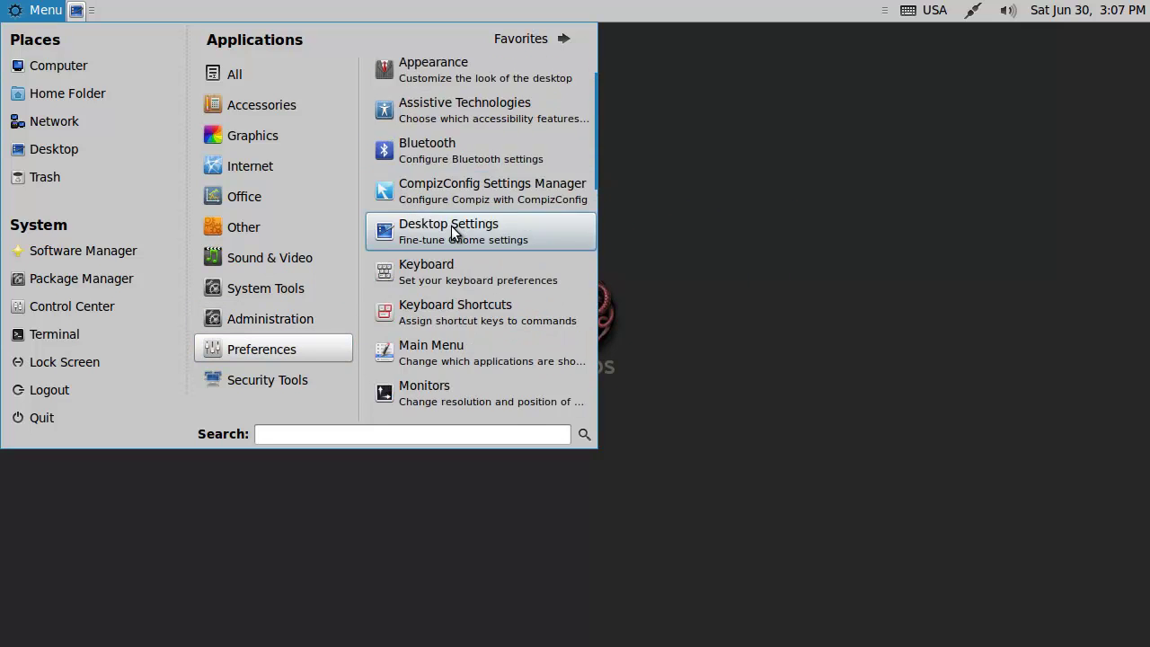
scroll(440, 269, down, 3)
scroll(438, 305, down, 5)
scroll(443, 269, down, 3)
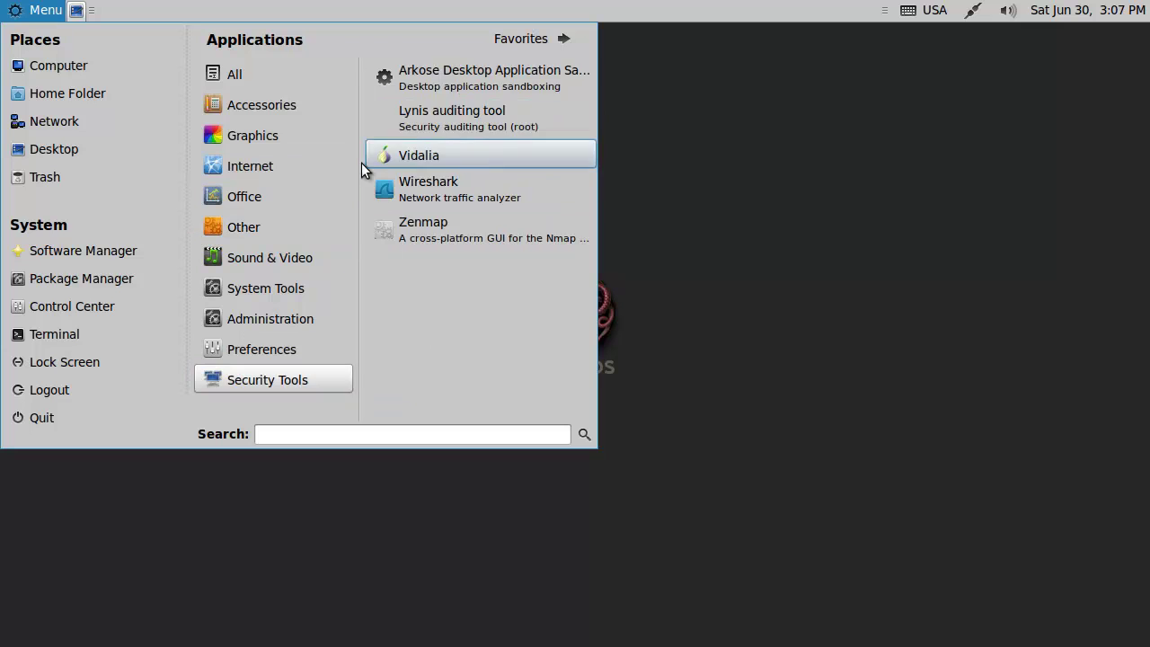
mouse_move(250, 166)
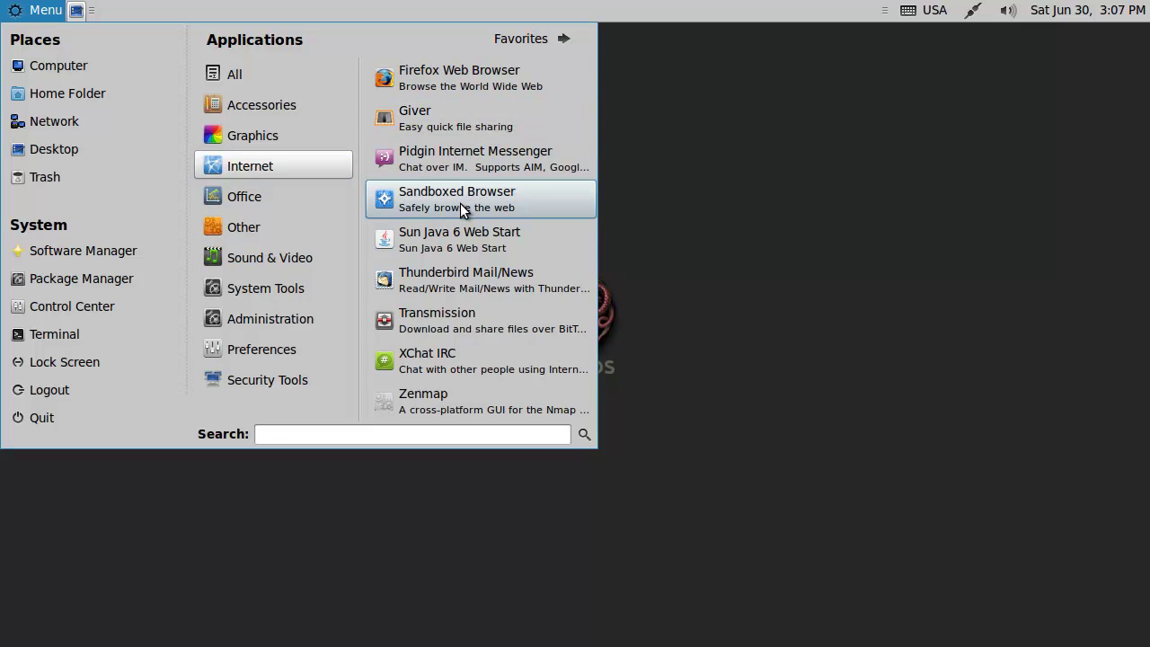
click(459, 200)
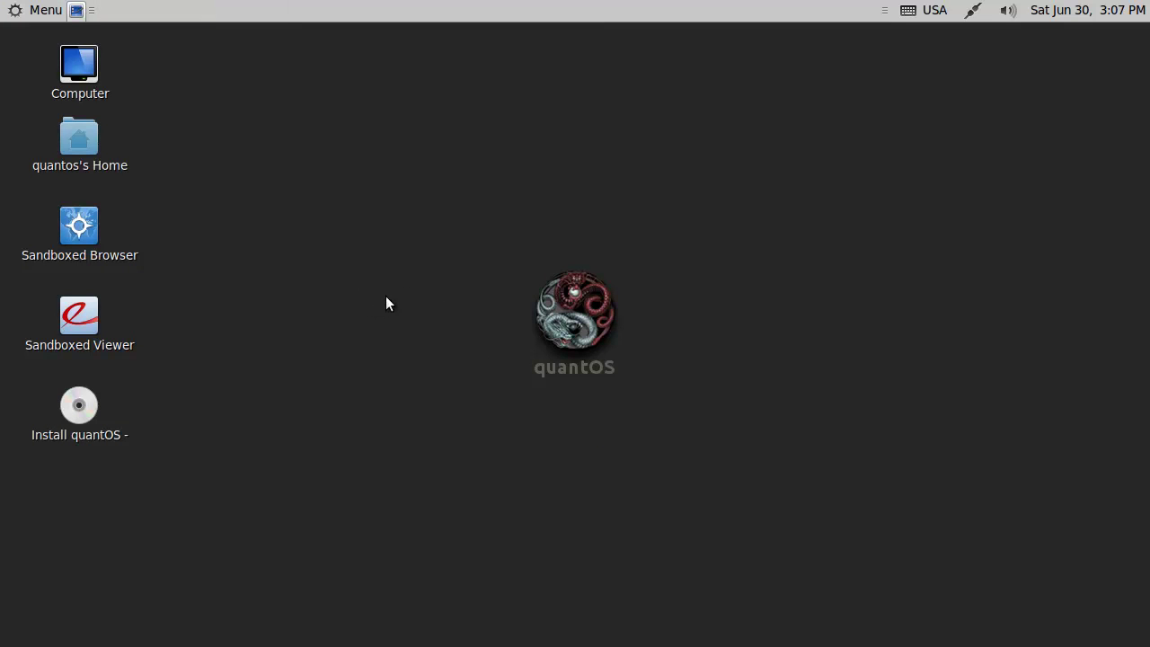
- Show the desktop, then reopen the application launcher
click(77, 13)
click(40, 10)
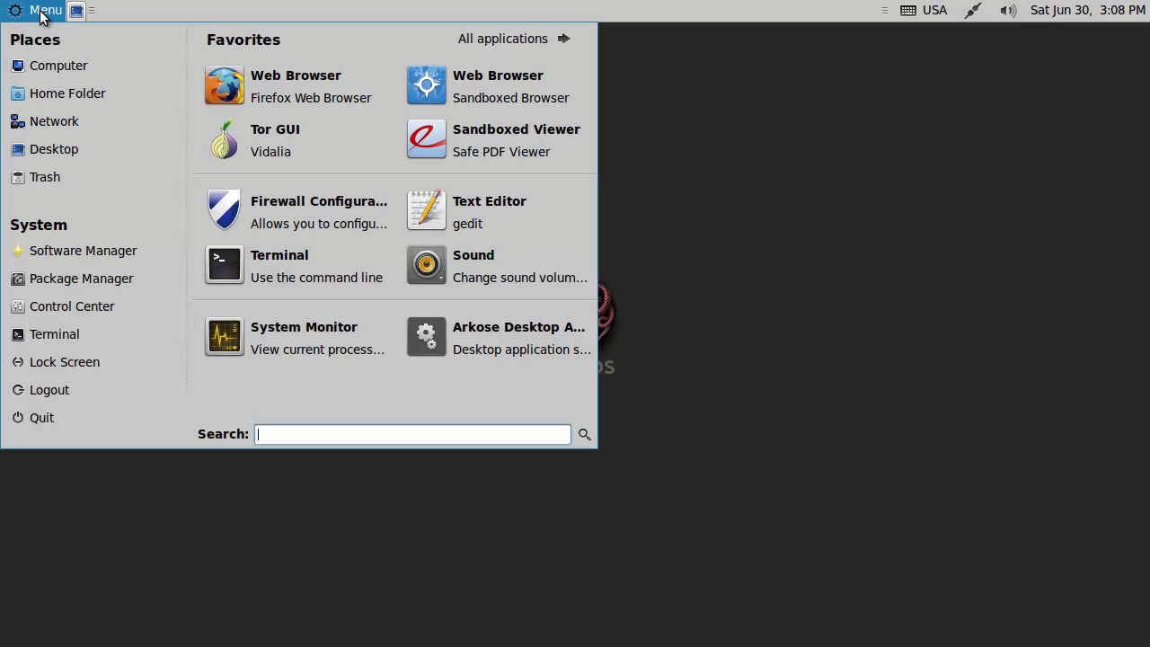
- Open Control Center, scroll its settings down to Other, and launch System Monitor
click(87, 305)
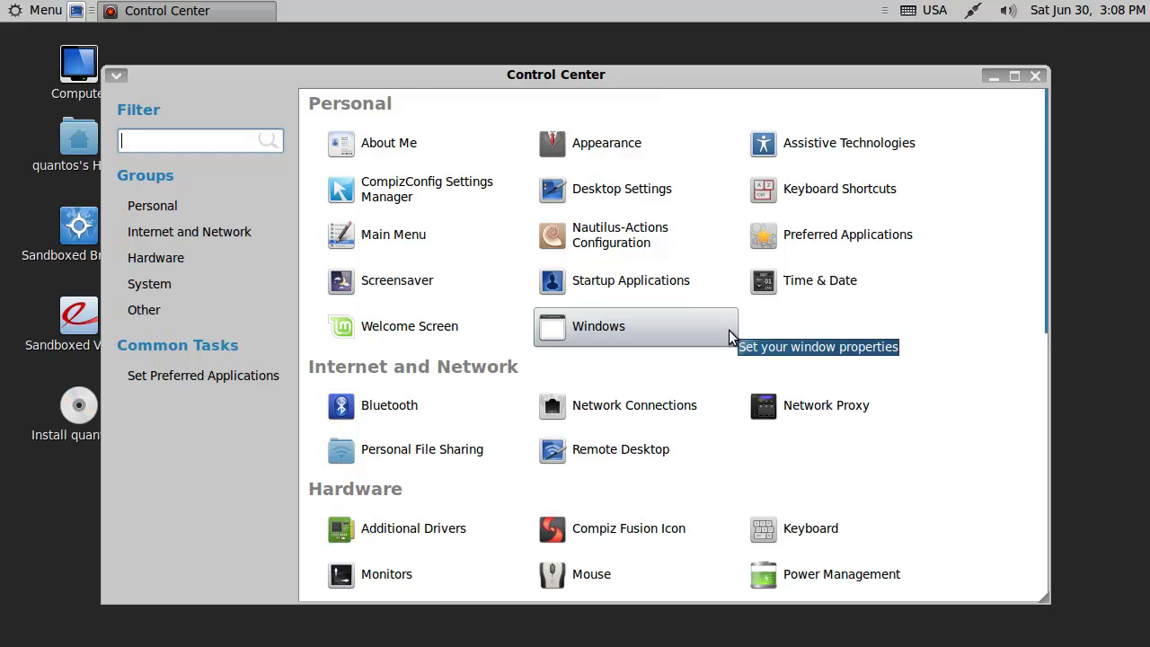
scroll(729, 336, down, 5)
scroll(729, 335, down, 3)
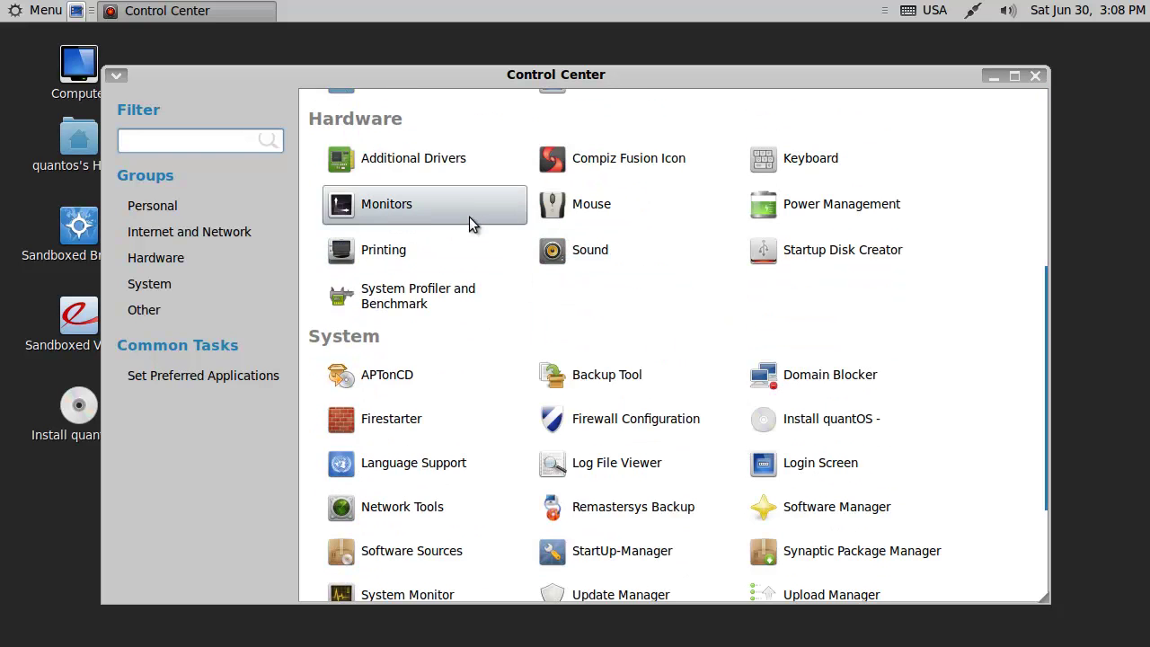
scroll(669, 302, down, 1)
scroll(668, 302, down, 3)
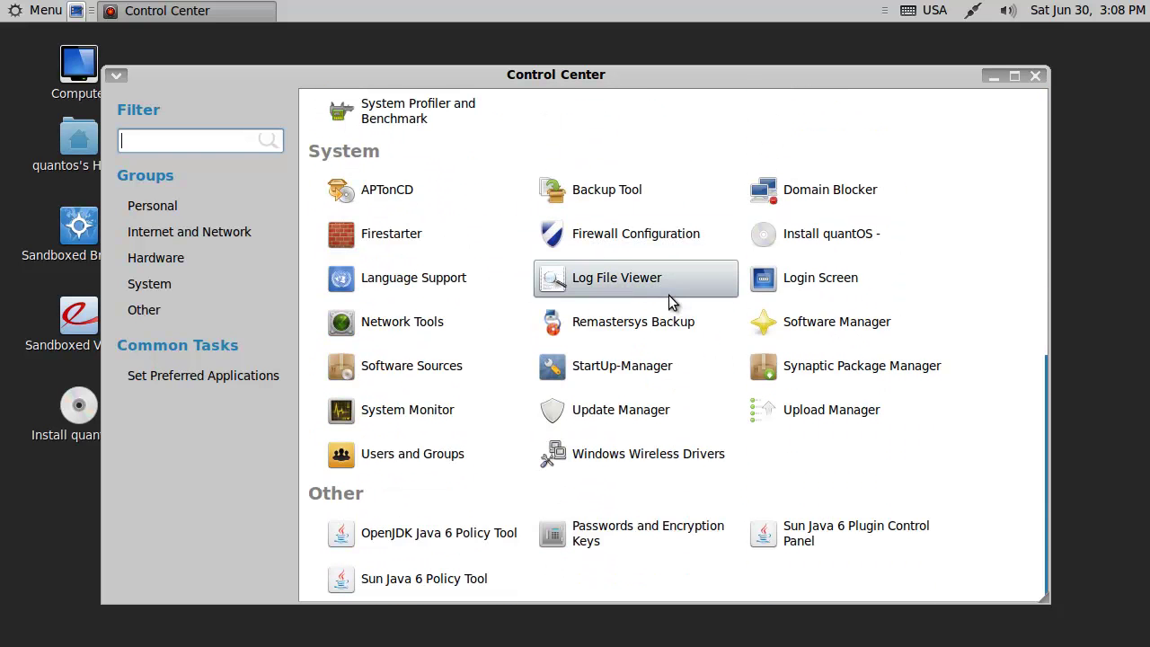
click(407, 410)
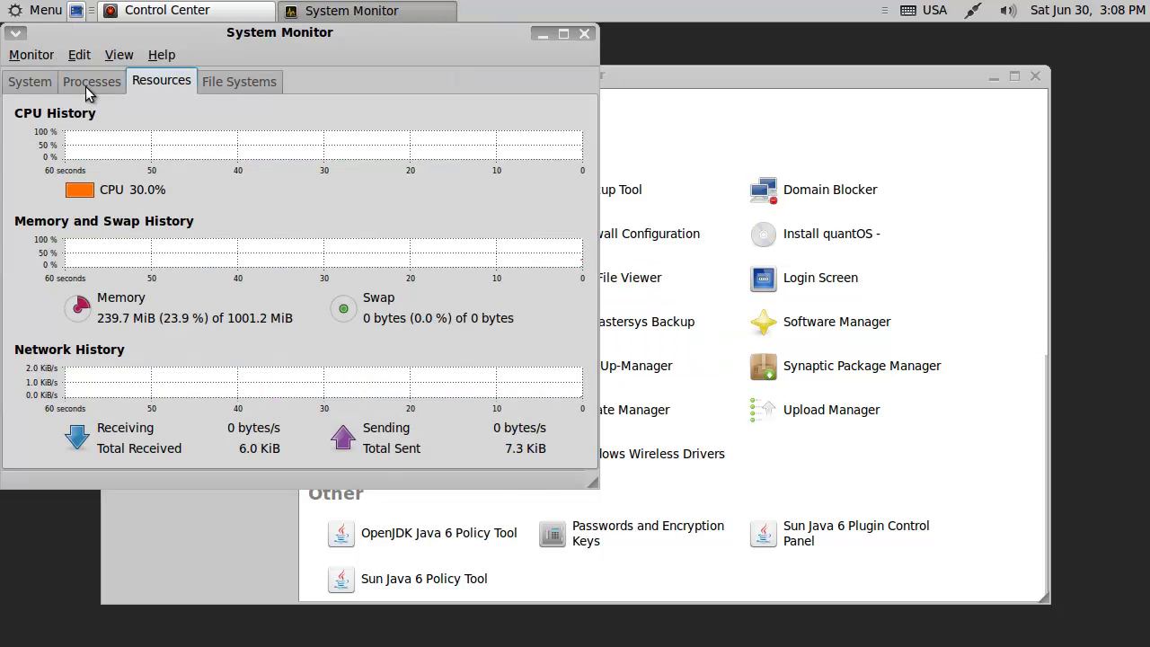
- Switch System Monitor to Processes and scroll from aa-notify down to zeitgeist-datahub
click(88, 91)
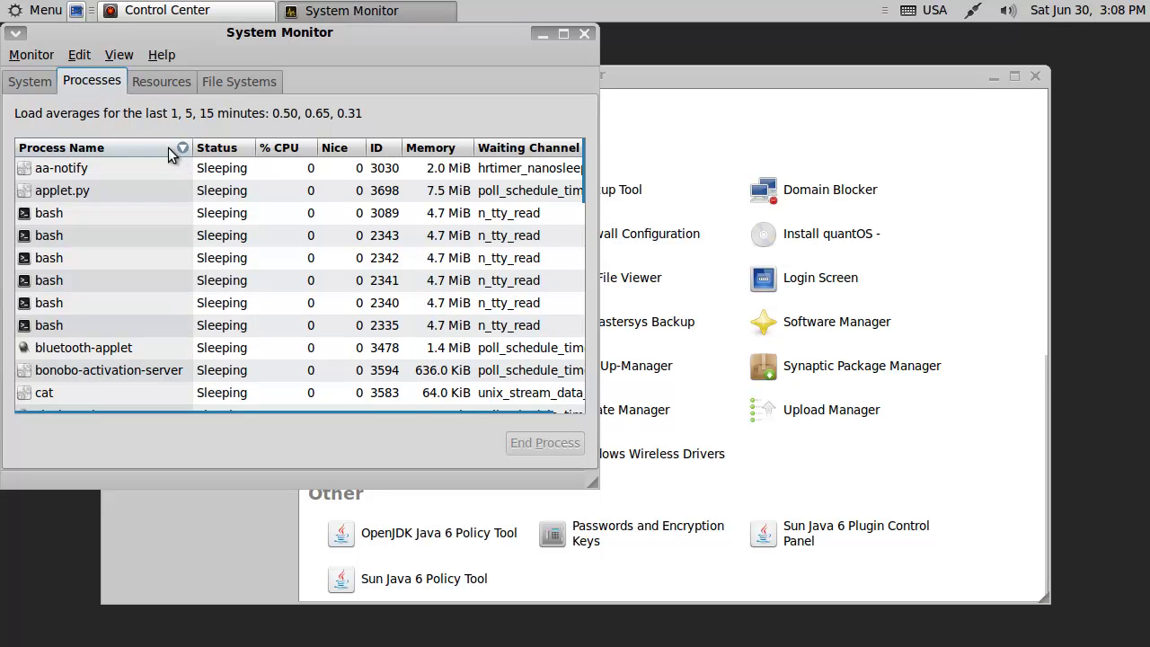
scroll(162, 238, down, 3)
scroll(166, 256, down, 3)
scroll(172, 270, down, 4)
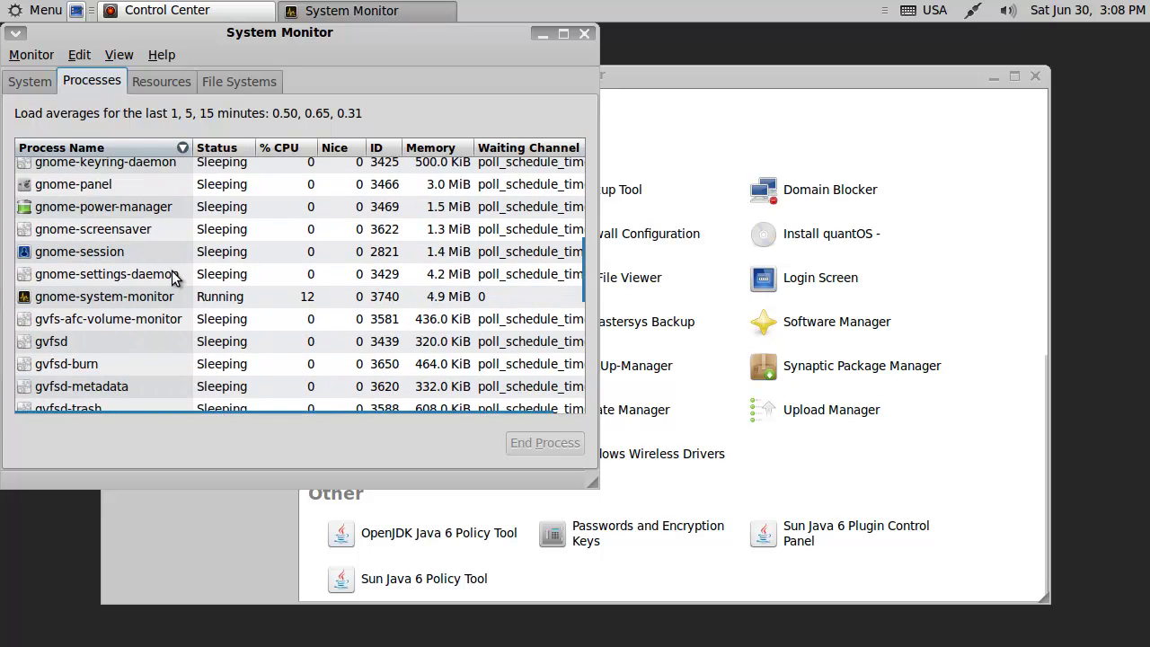
scroll(172, 277, down, 5)
scroll(174, 281, down, 2)
scroll(174, 281, down, 4)
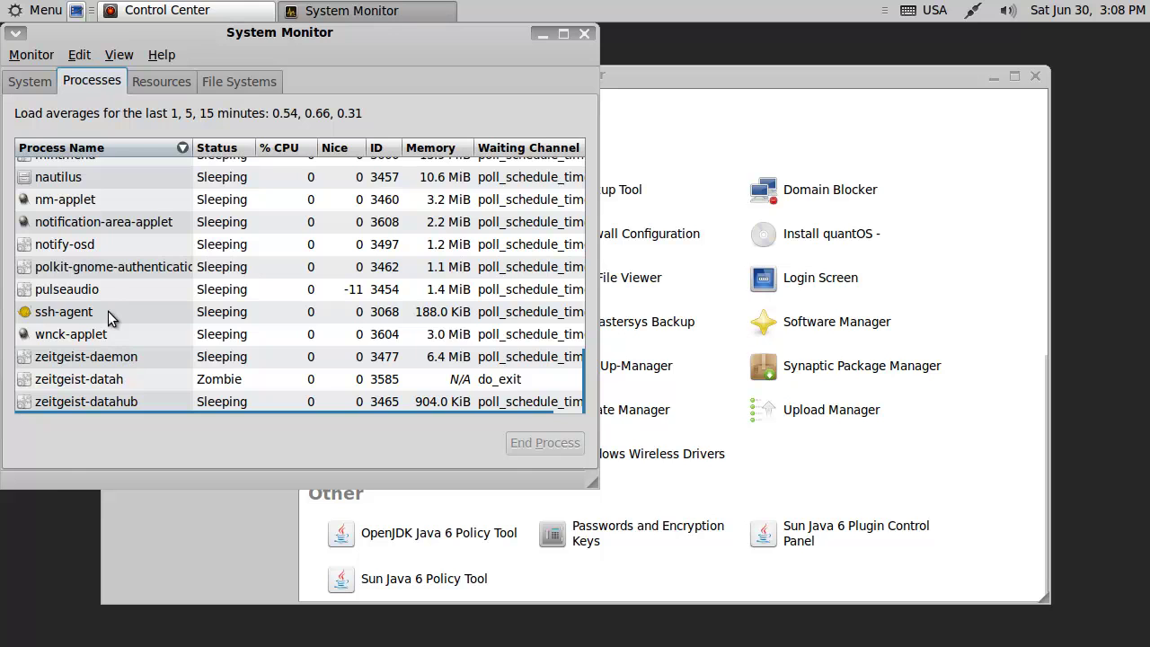
- Close System Monitor and Control Center, then double-click the Sandboxed Browser desktop icon
click(584, 34)
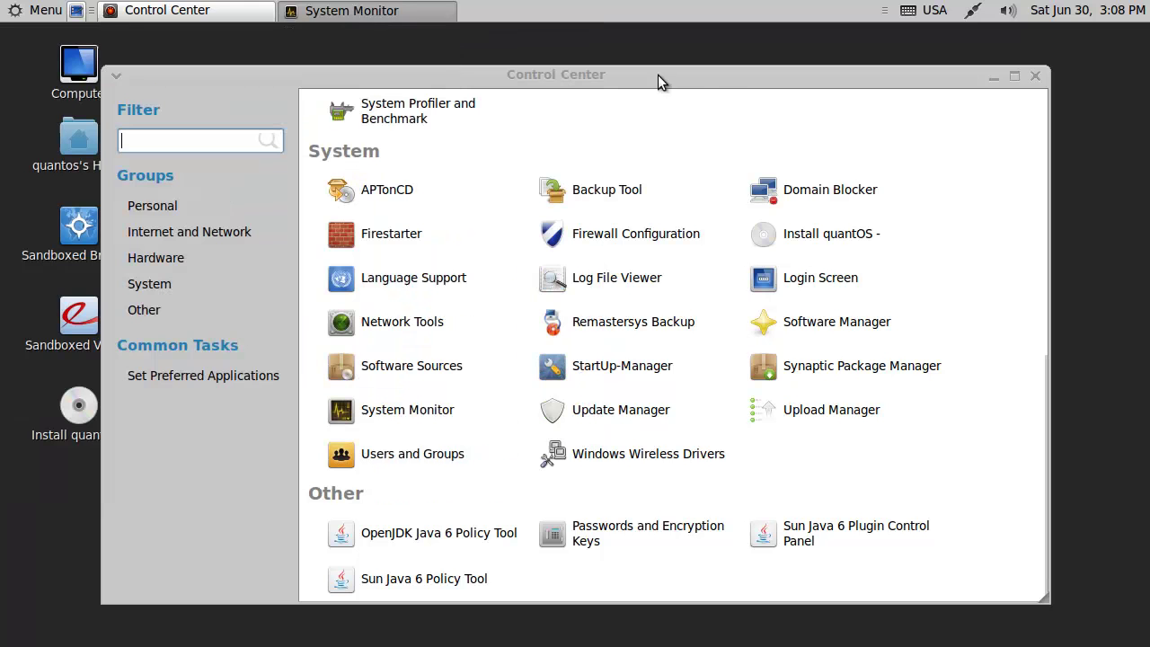
click(1031, 78)
double_click(90, 228)
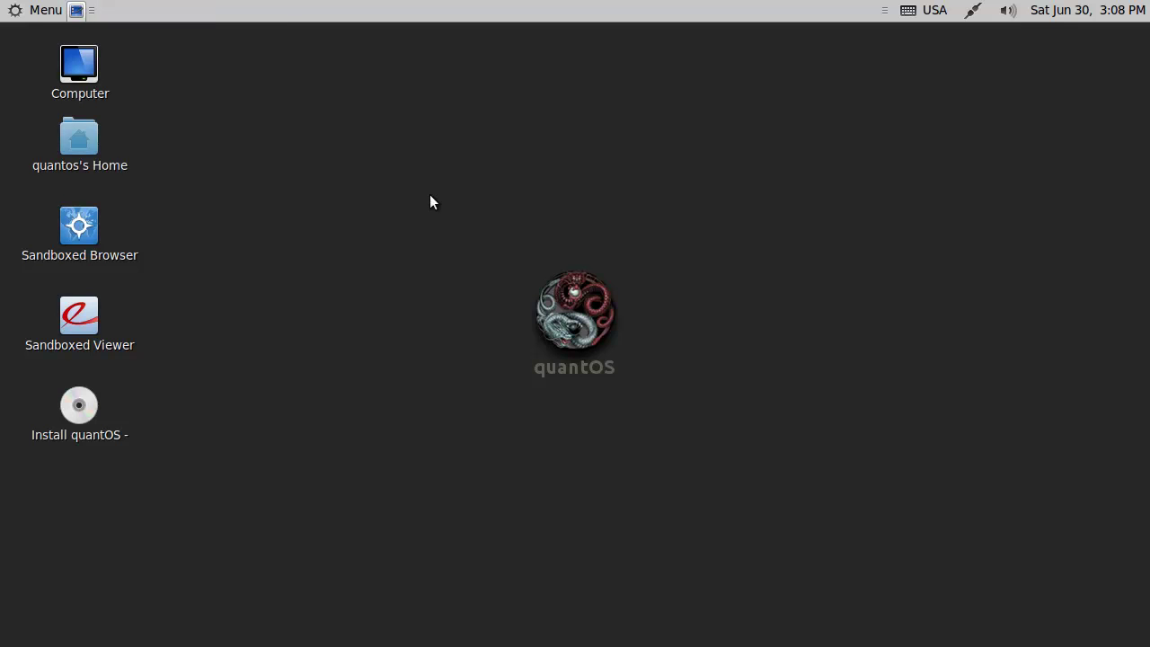
- Launch Vidalia from Favorites, centre its Control Panel while Tor bootstraps, then minimise it
click(27, 10)
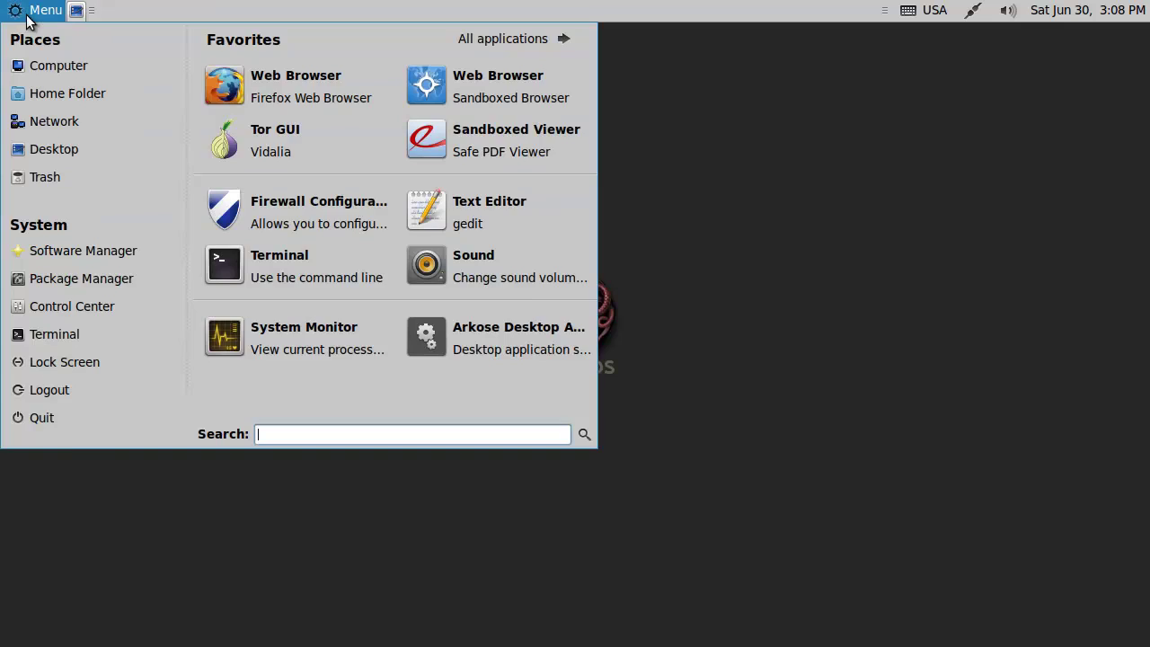
click(273, 135)
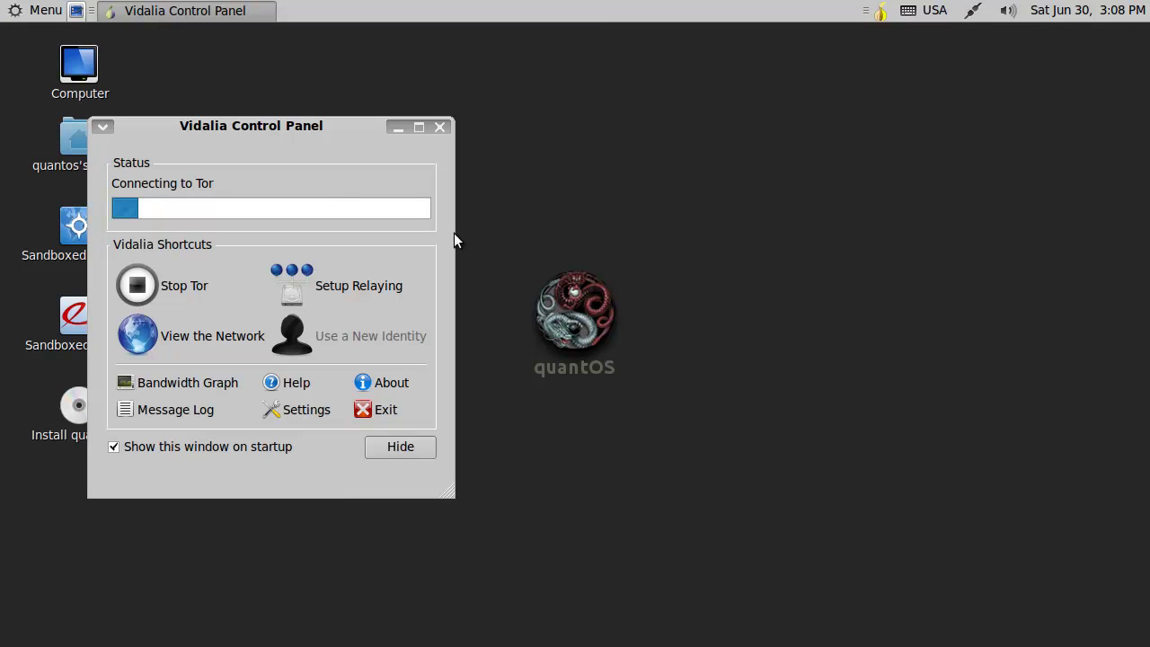
mouse_move(308, 137)
mouse_down()
mouse_move(563, 121)
mouse_move(574, 129)
mouse_up()
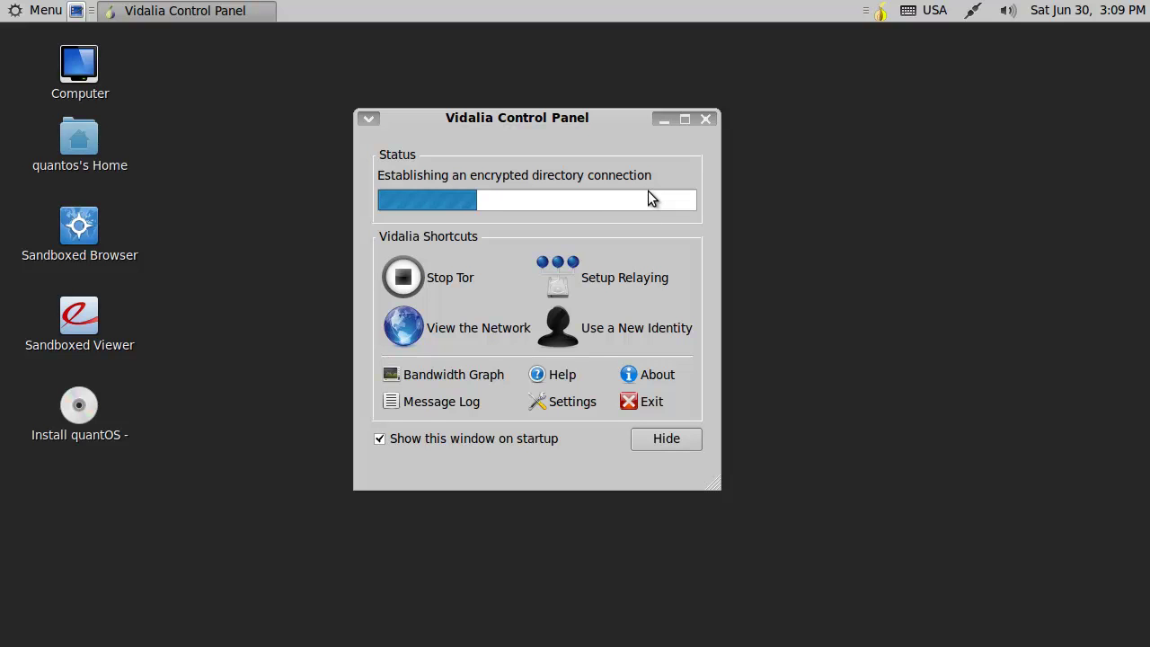
click(664, 122)
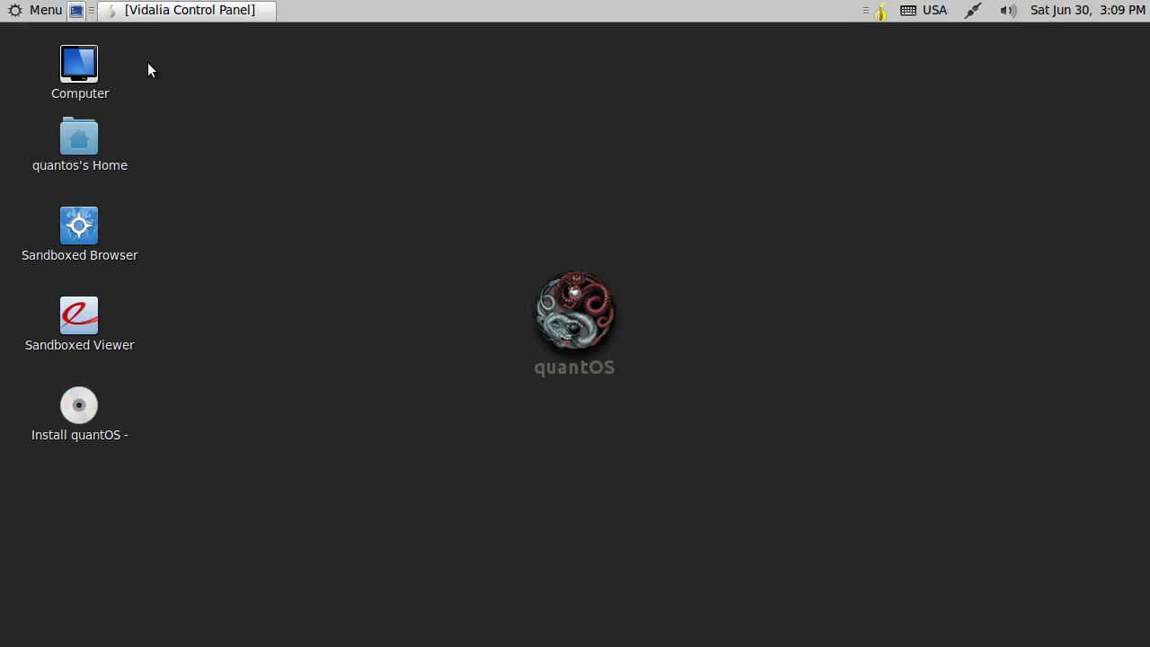
- Launch the Sandboxed Browser from the desktop, then Web Browser (Firefox) from the launcher
double_click(80, 228)
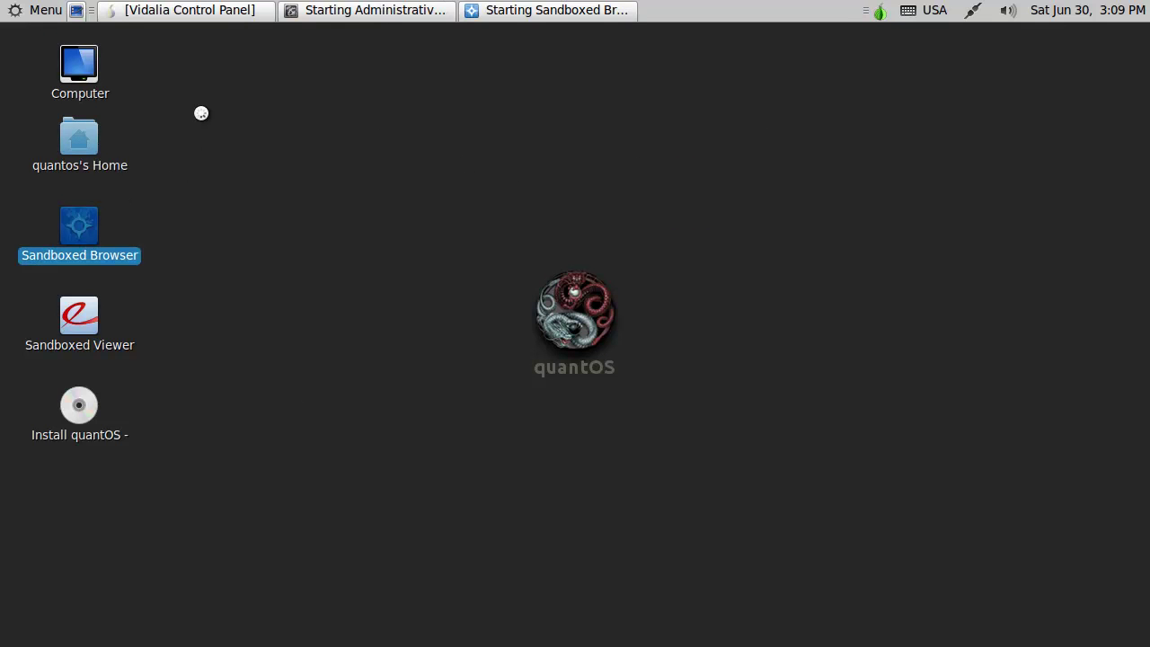
click(30, 9)
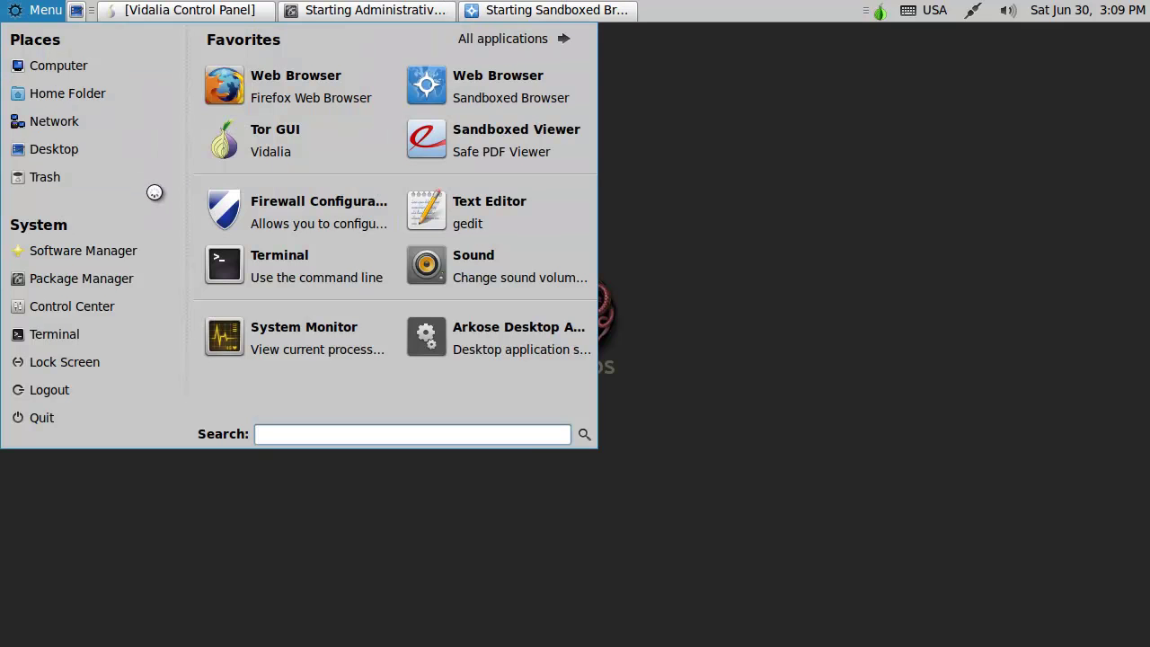
click(256, 88)
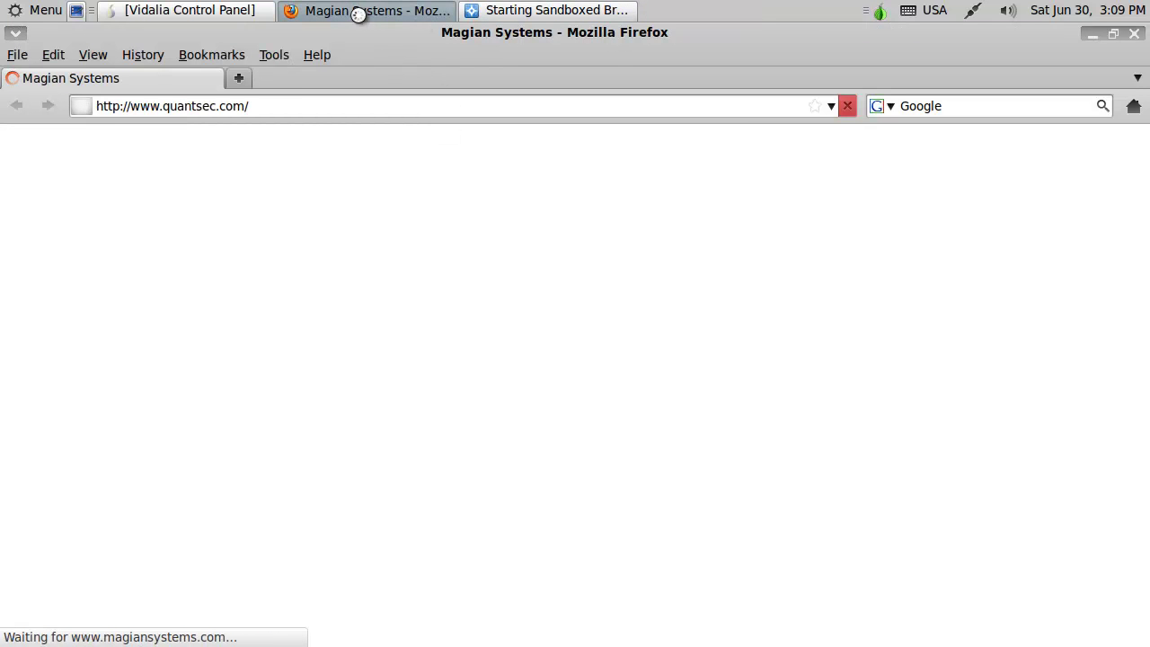
- Scroll the Magian Systems home page to its services list, highlighting then deselecting it
click(259, 106)
click(335, 109)
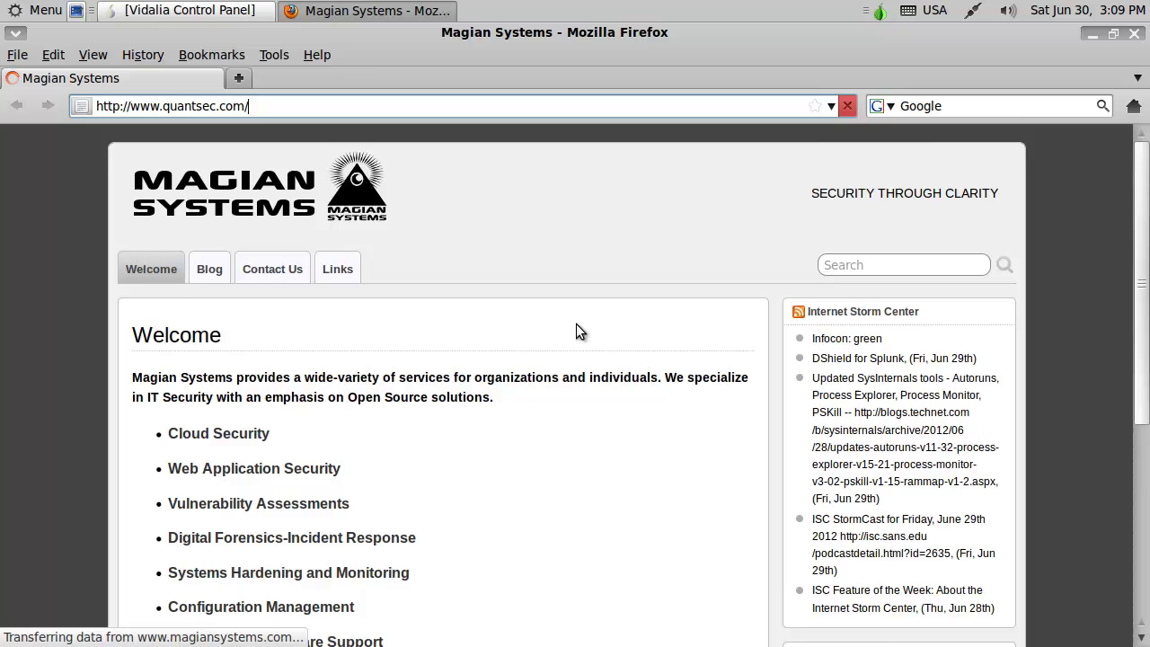
scroll(576, 328, down, 2)
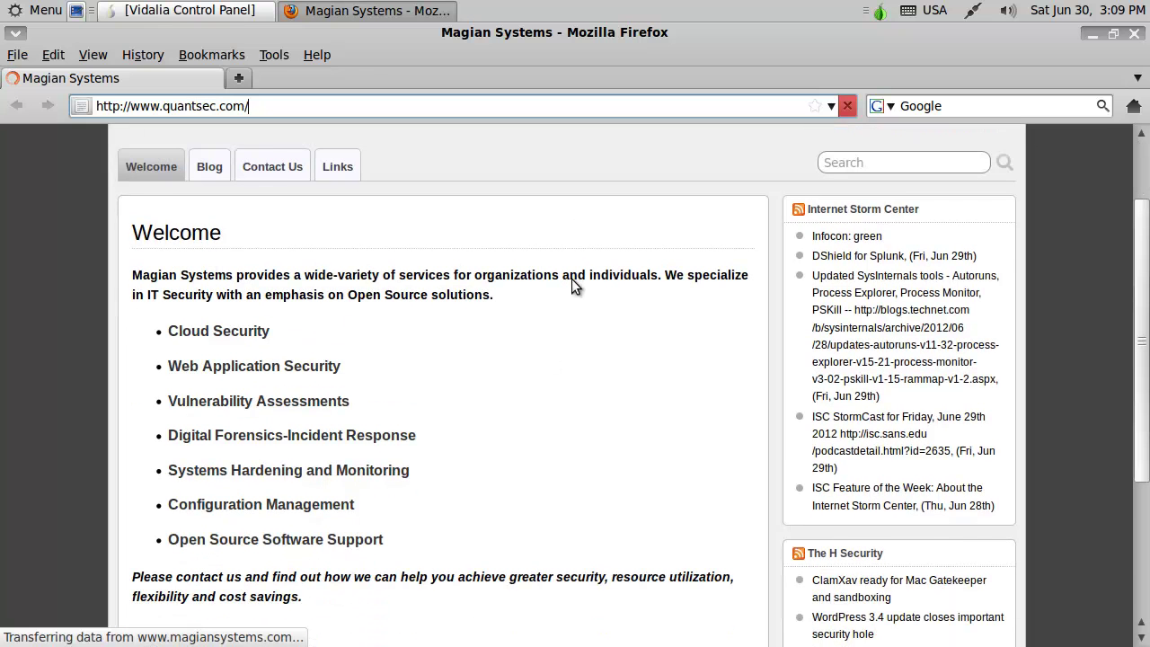
drag(169, 331, 475, 478)
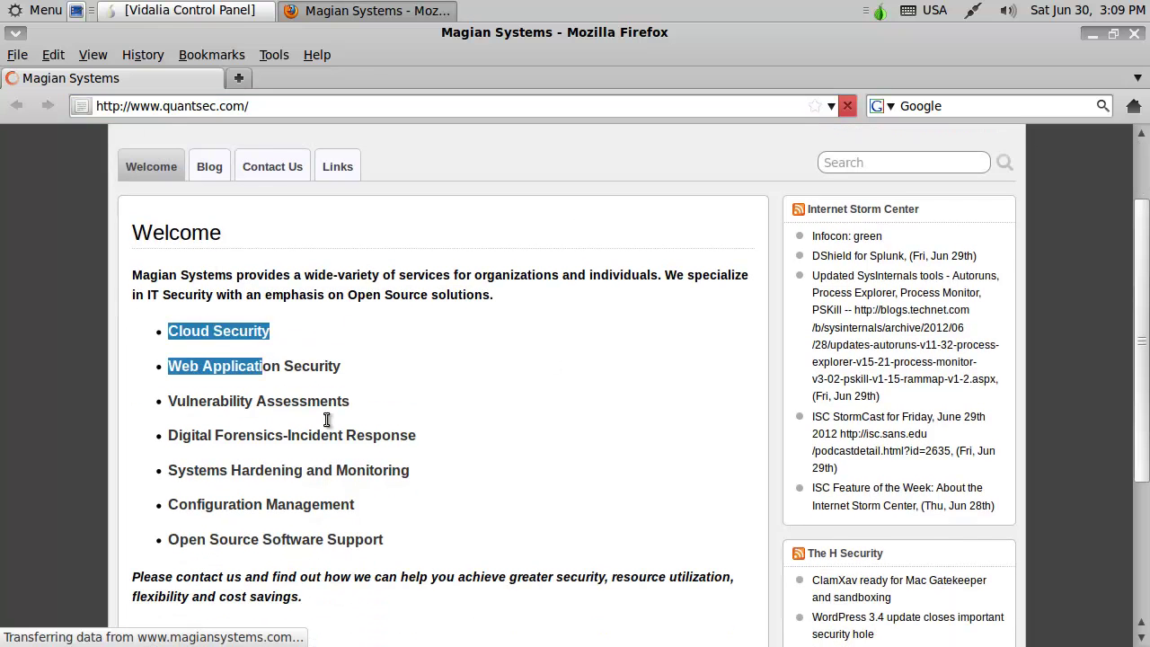
click(475, 477)
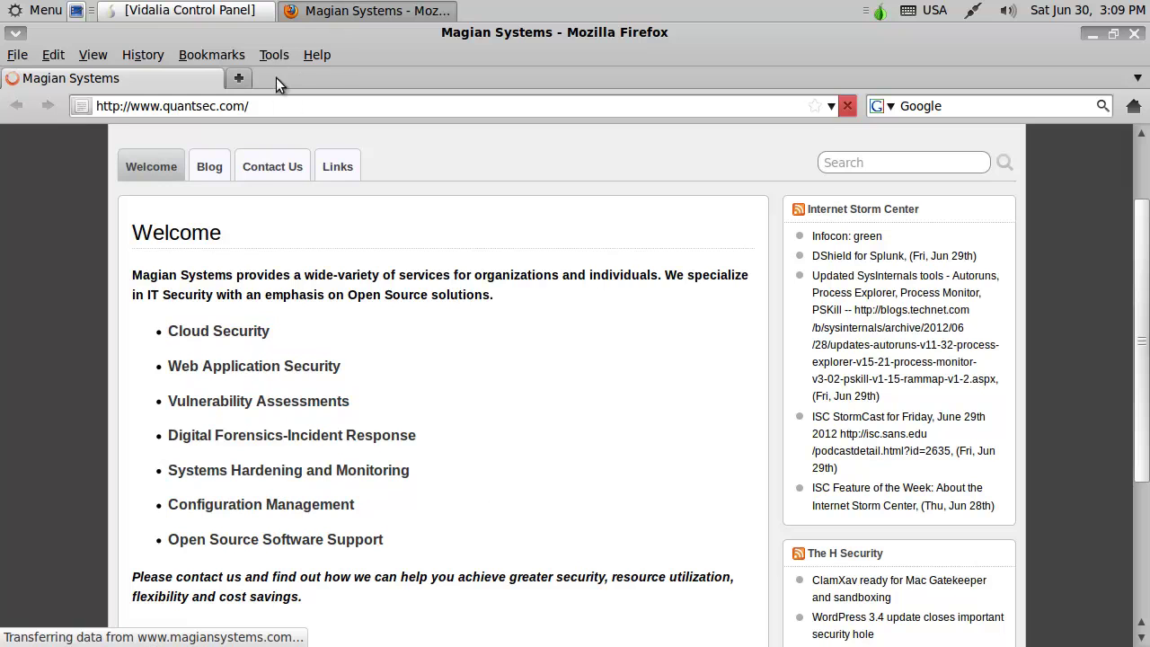
click(274, 55)
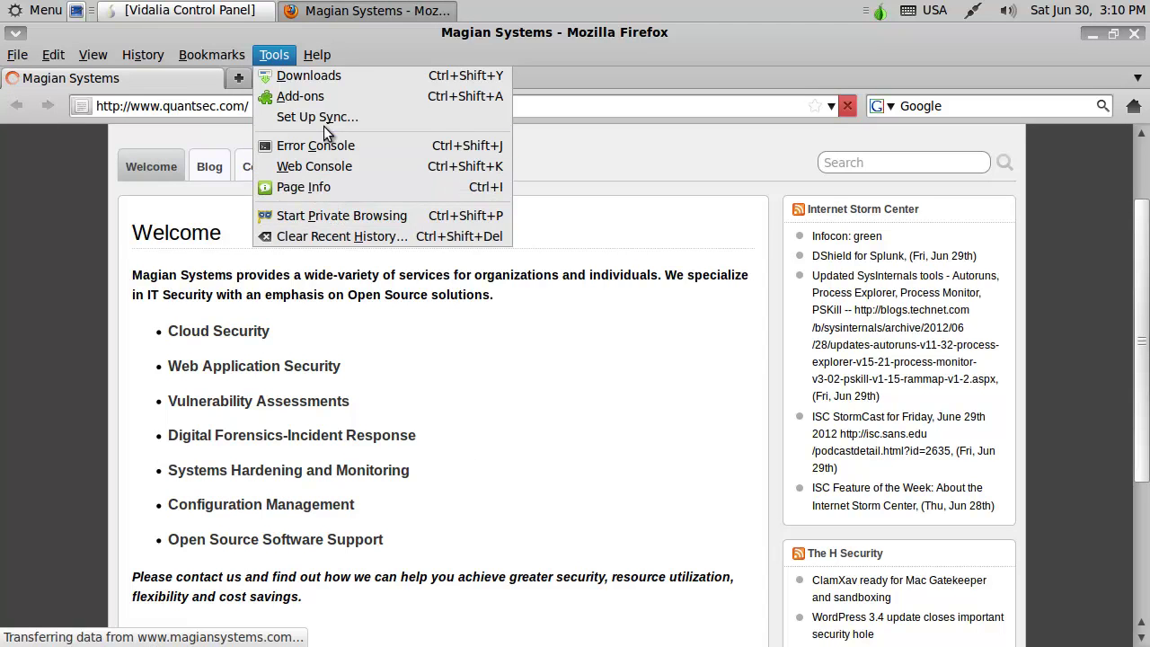
click(84, 267)
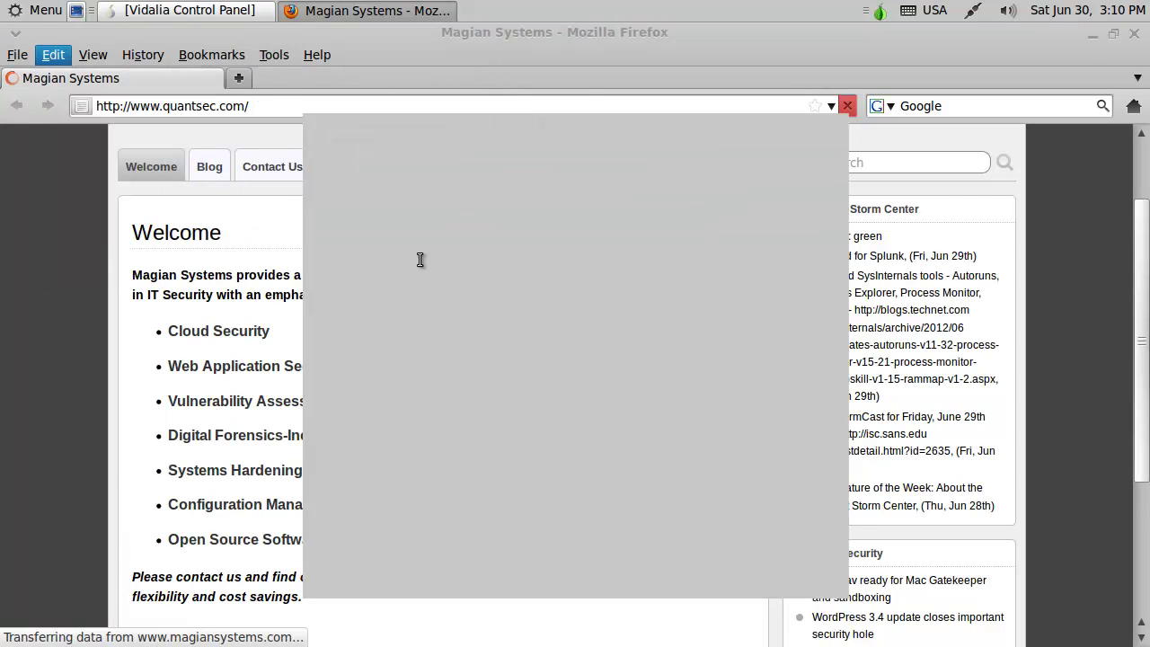
click(778, 154)
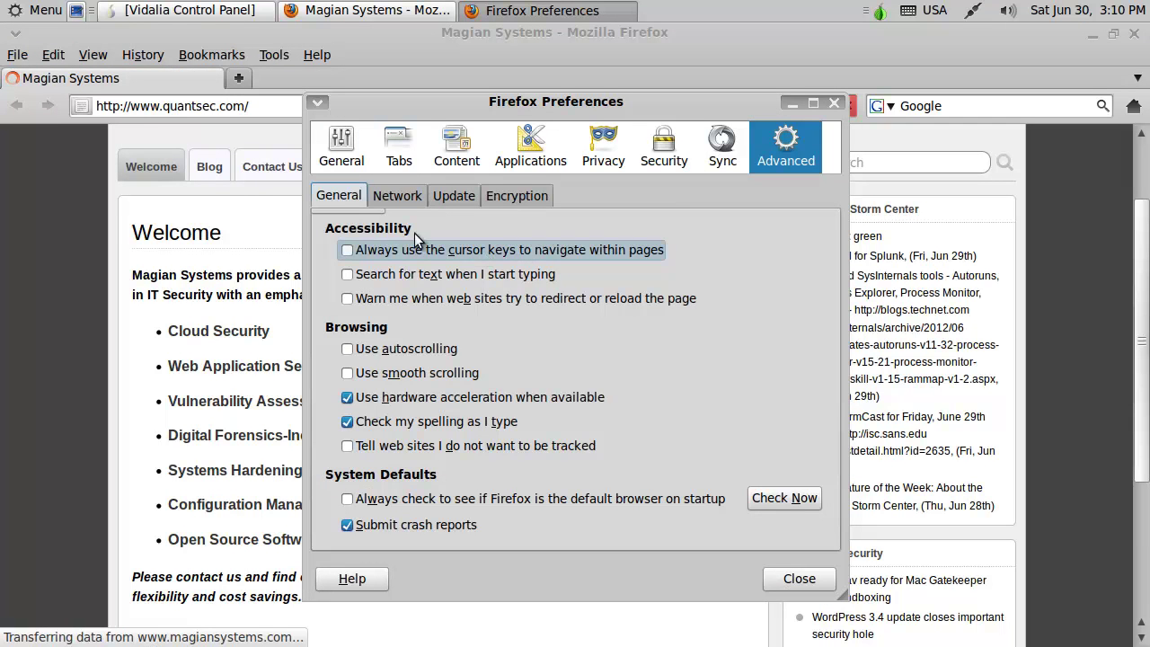
click(406, 198)
click(778, 251)
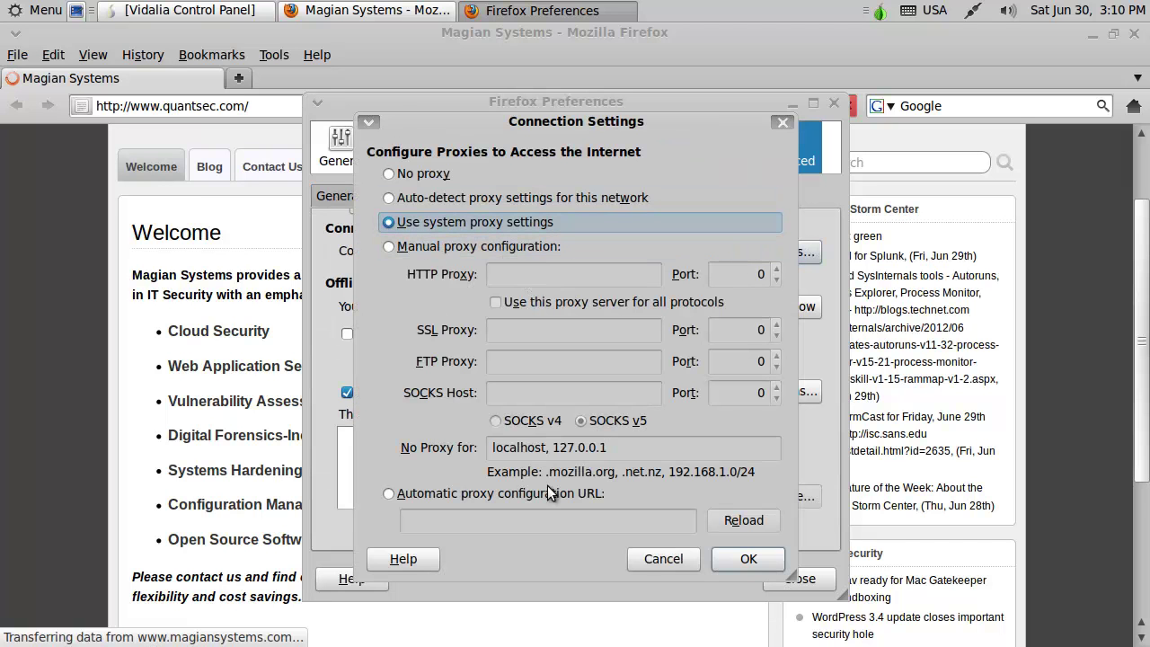
click(729, 558)
click(774, 577)
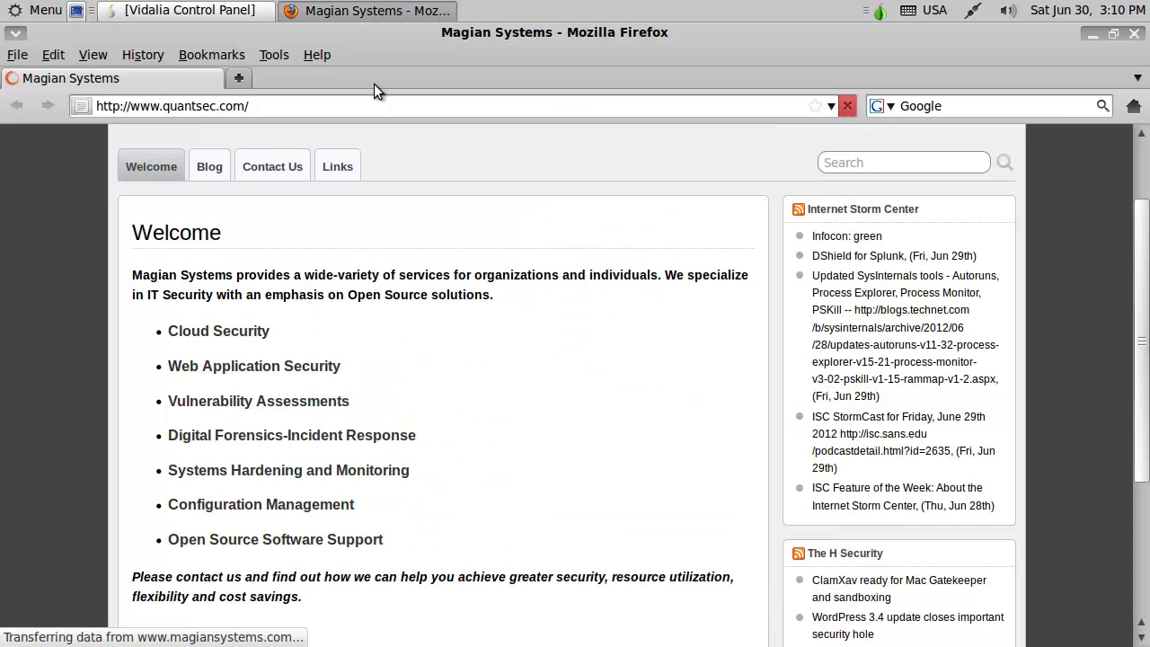
- Load check.torproject.org in Firefox, fixing the Num Lock typing mistakes along the way
click(347, 106)
double_click(347, 106)
text(chec)
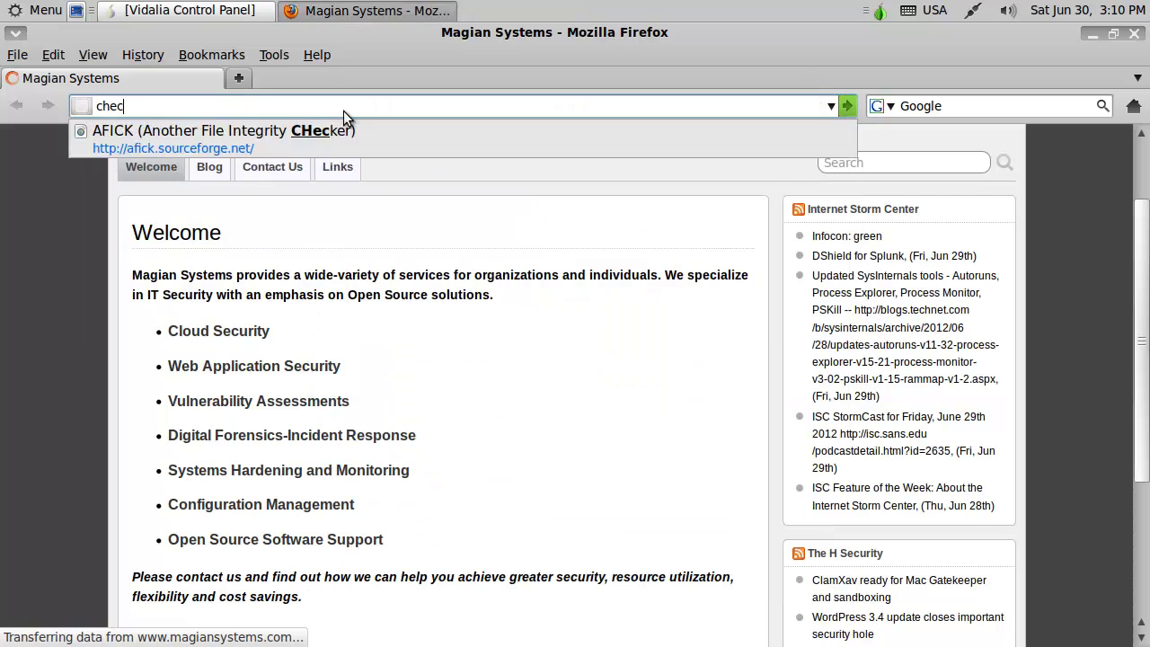
text(23)
key(BackSpace)
key(BackSpace)
text(2)
text(.t6r)
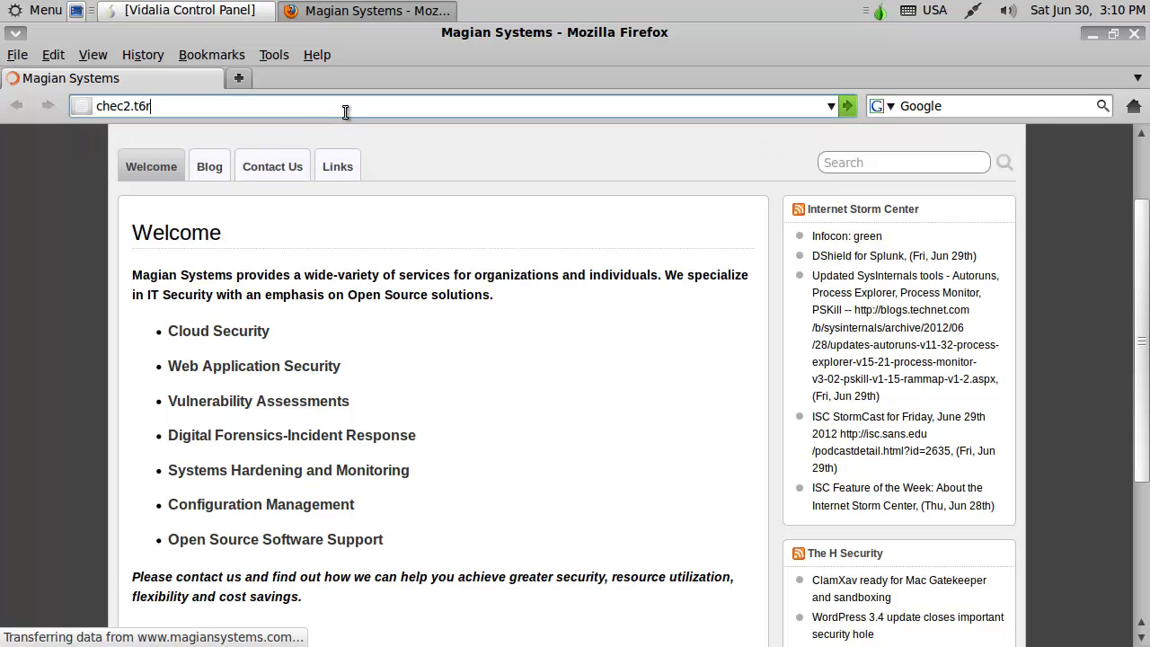
key(BackSpace)
key(BackSpace)
key(BackSpace)
key(BackSpace)
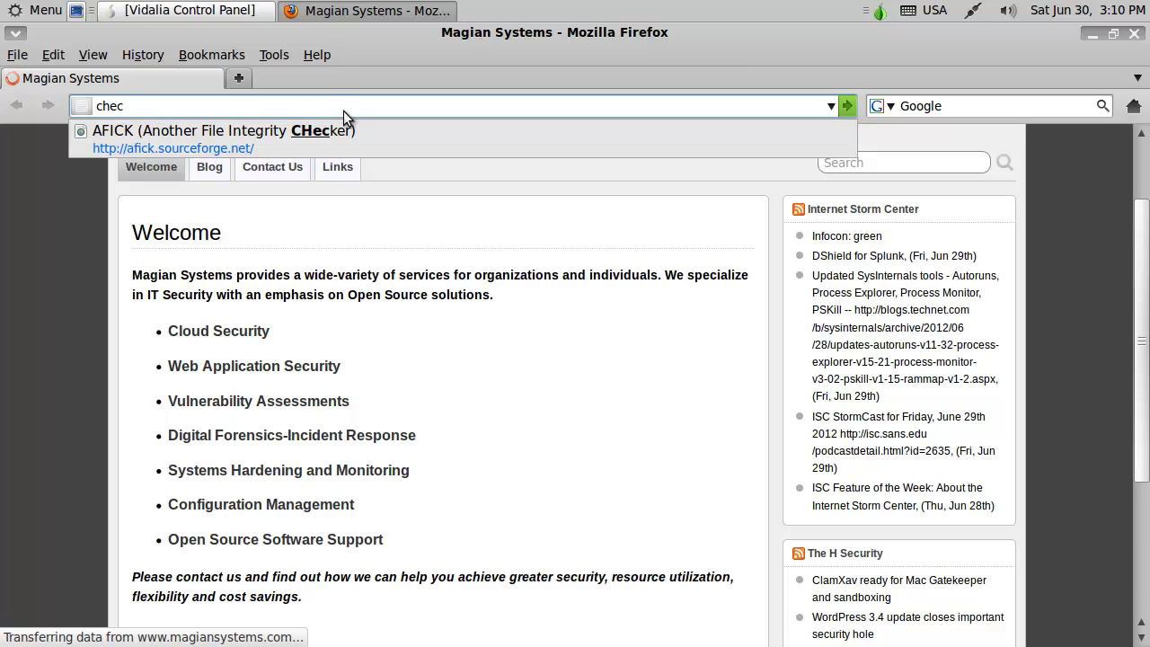
key(Num_Lock)
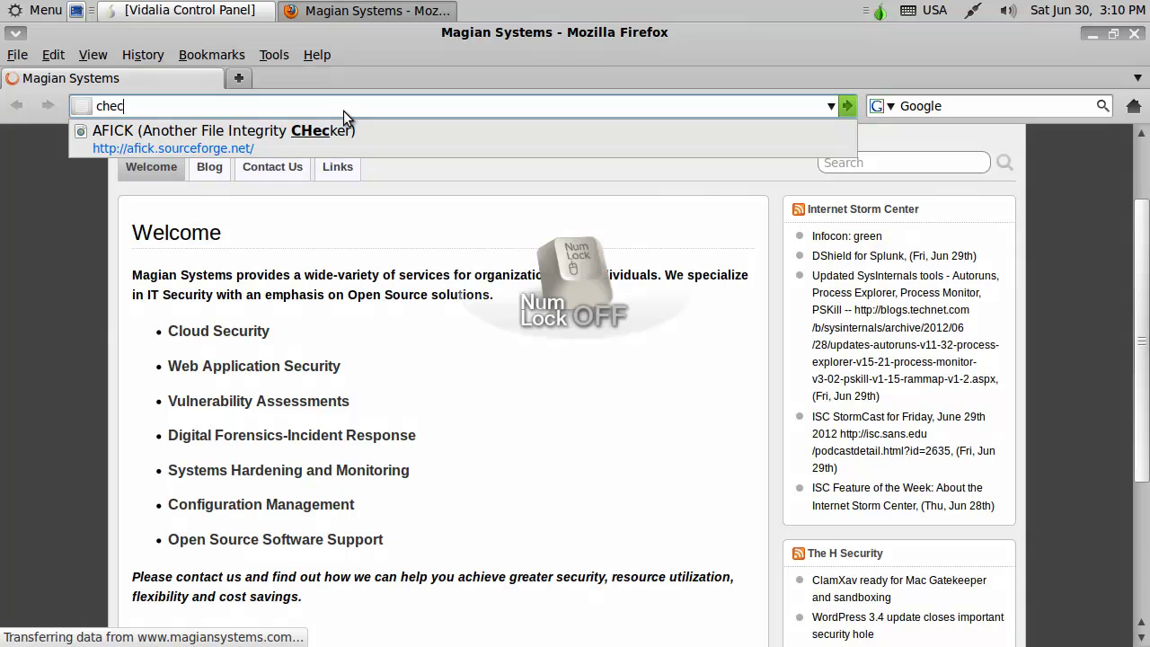
text(k.tor)
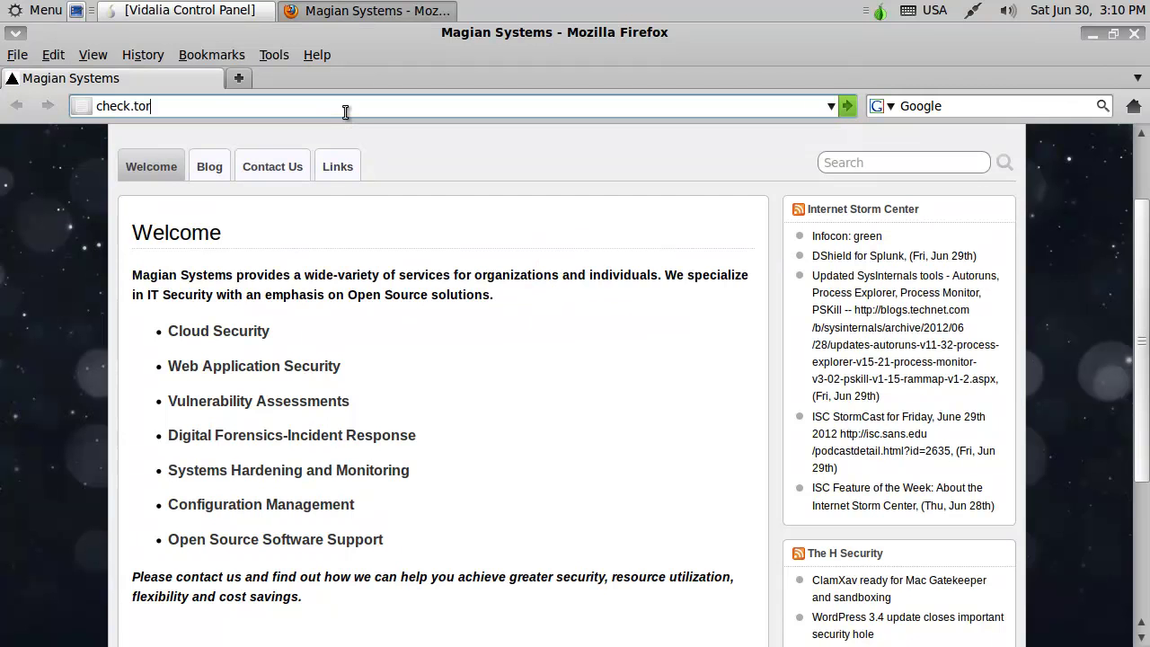
text(project.org)
key(Return)
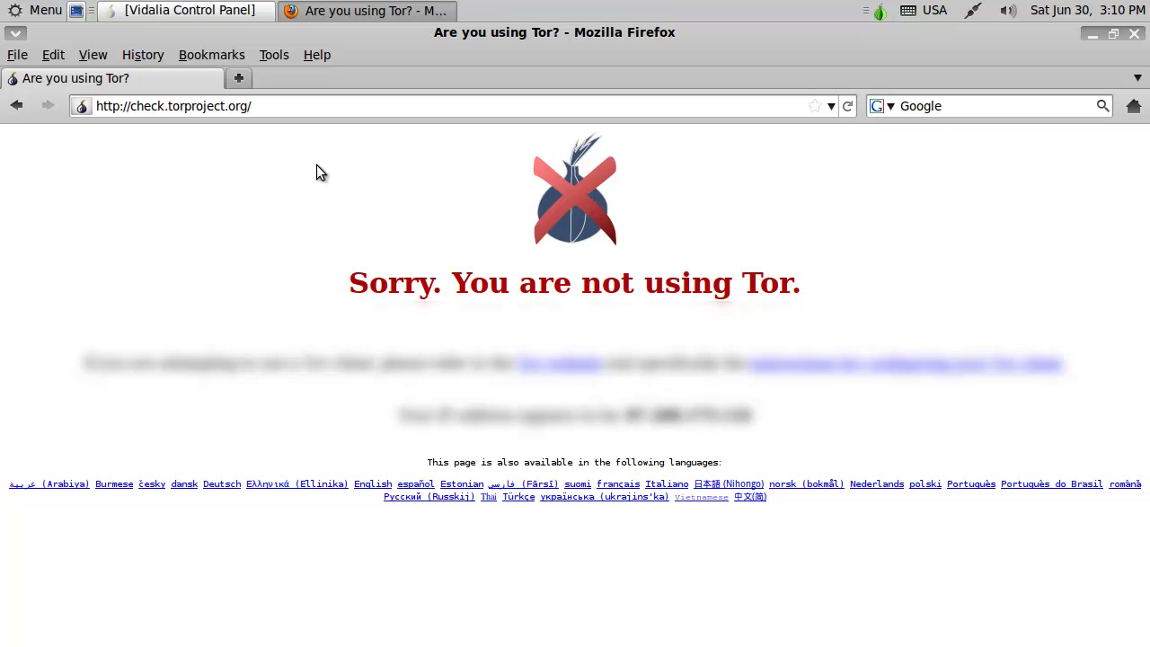
- Set Firefox to a manual SOCKS proxy at 127.0.0.1 port 9050 and close Preferences
click(271, 55)
mouse_move(53, 55)
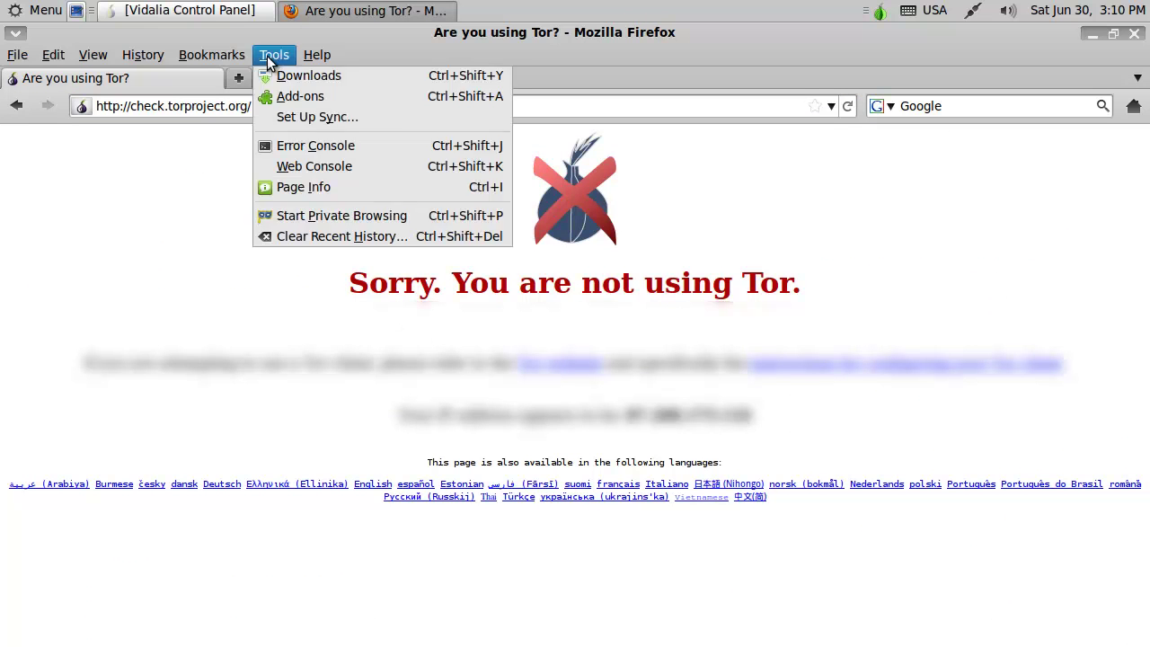
click(108, 273)
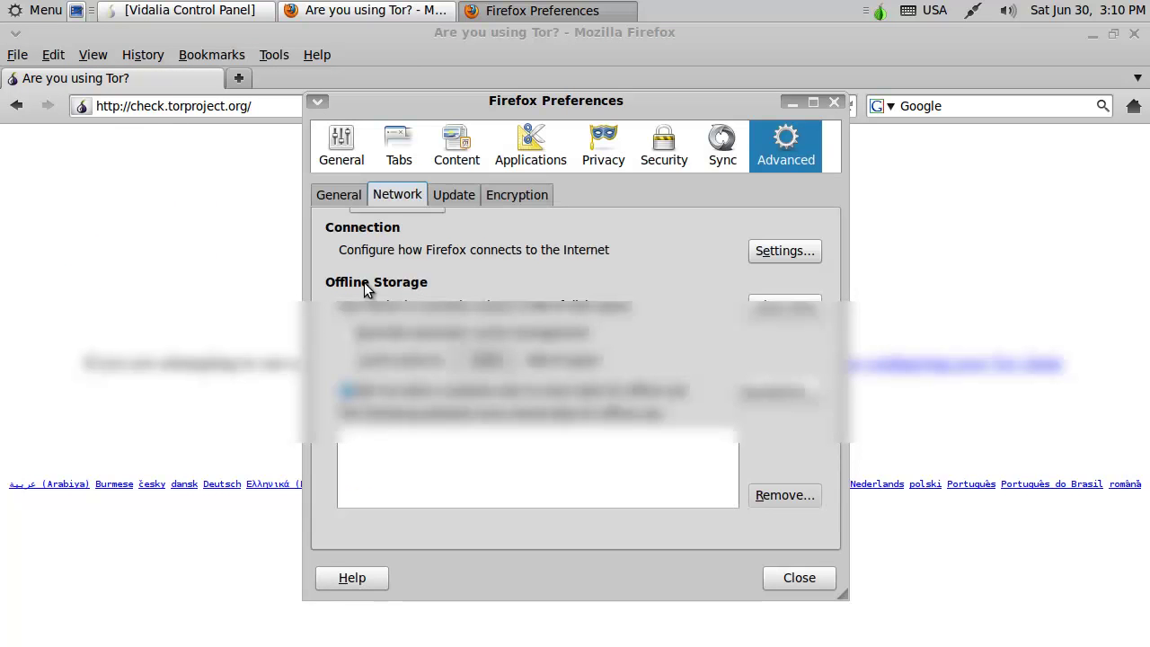
click(783, 250)
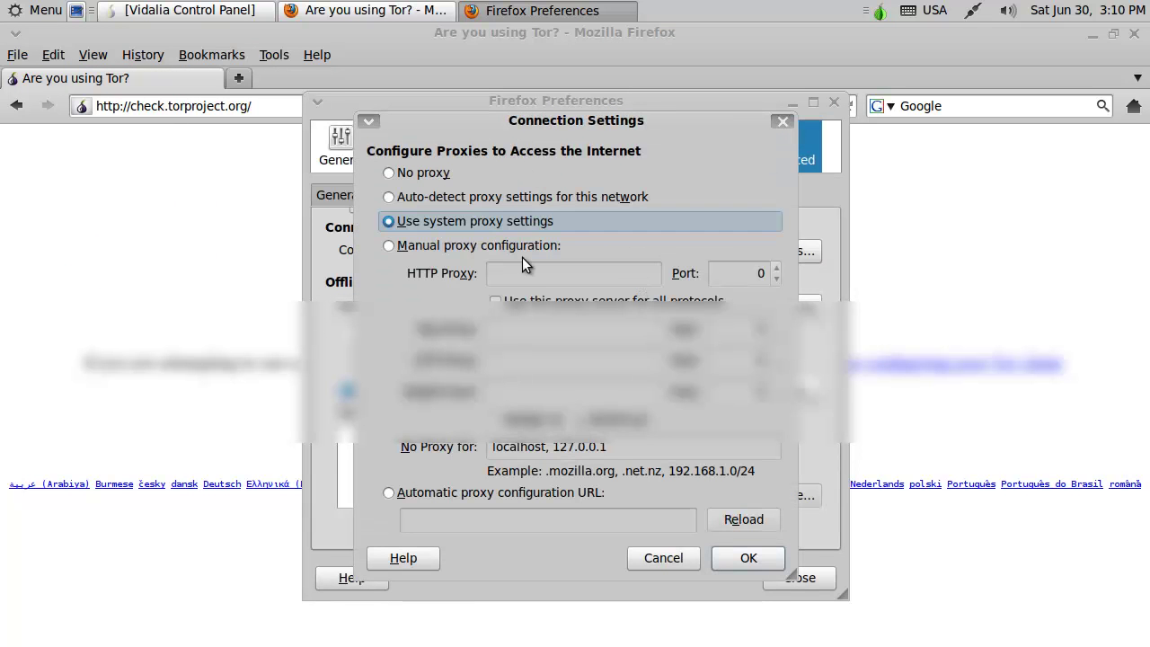
click(389, 248)
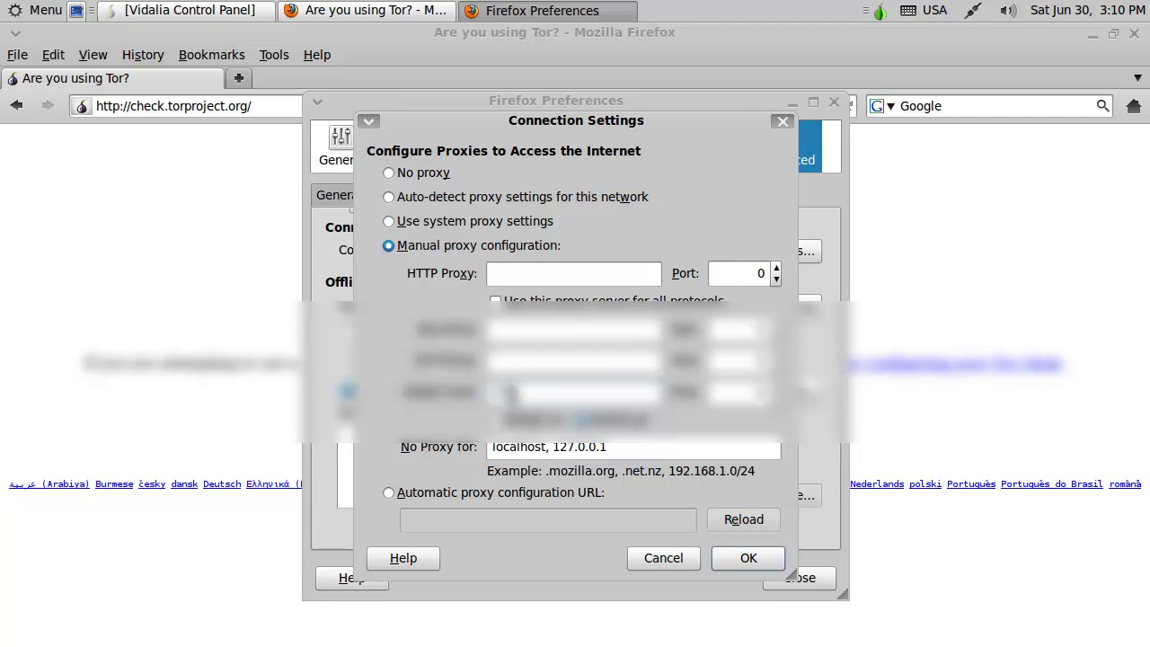
text(127.0.0.1)
key(Tab)
text(9050)
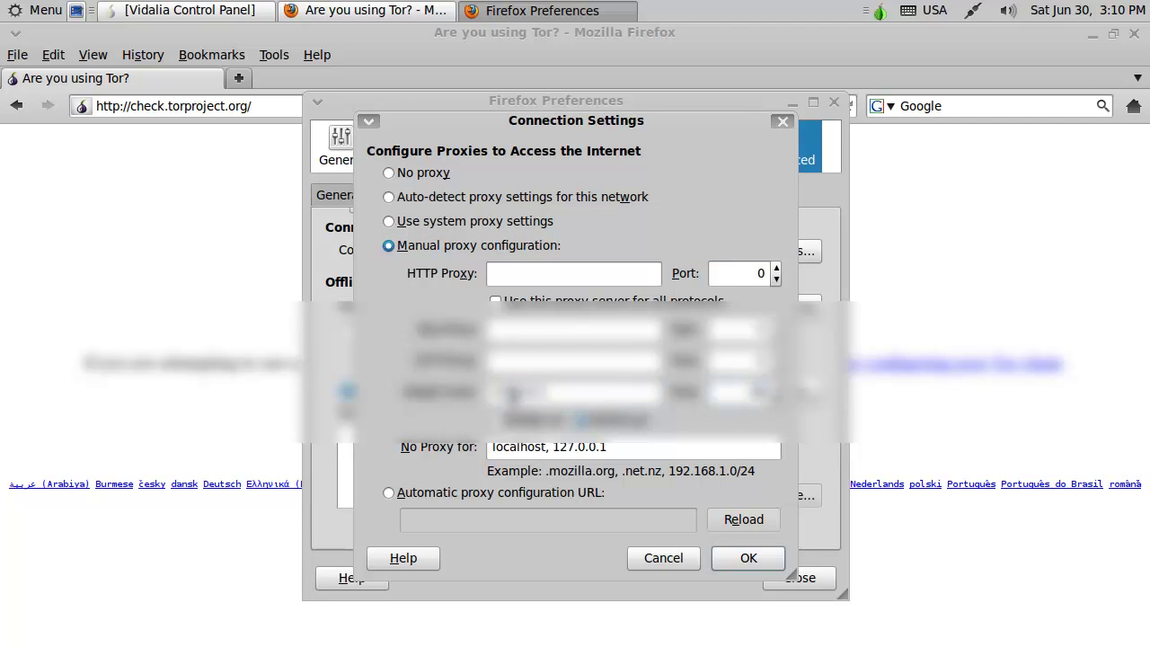
click(747, 558)
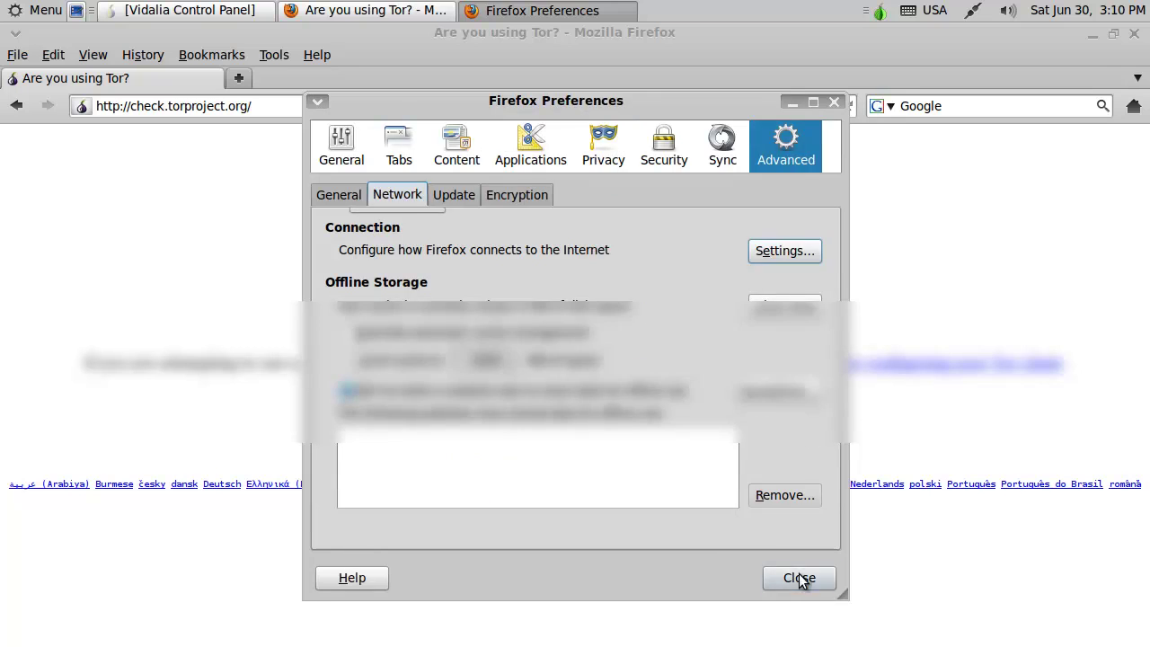
click(799, 575)
key(End)
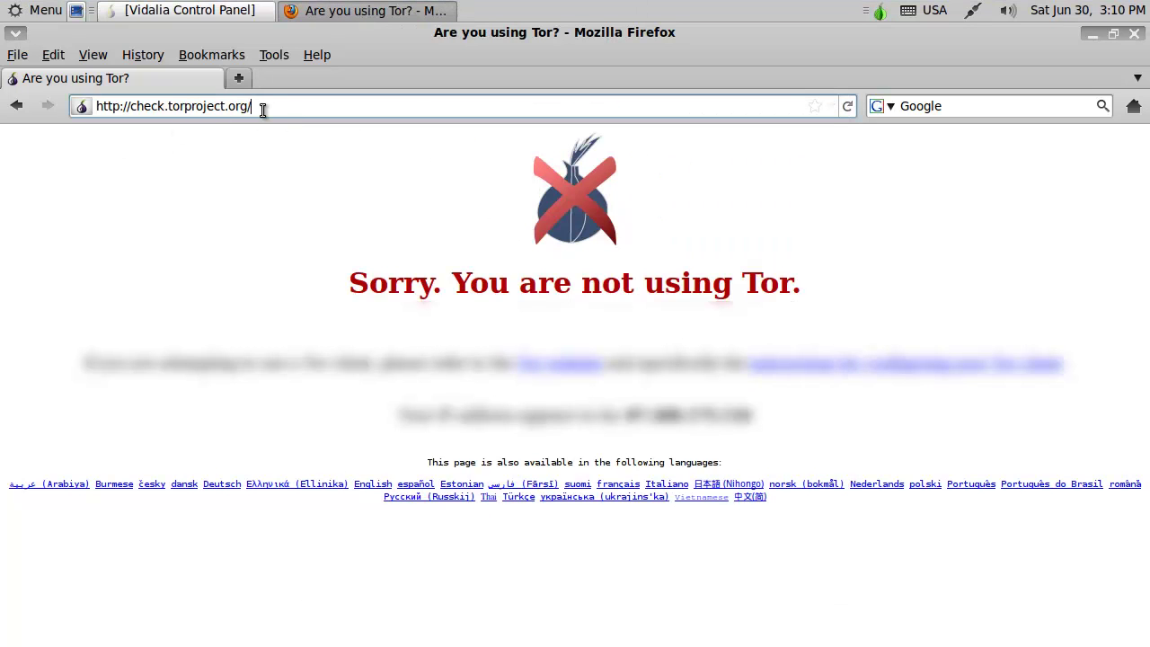
- Reload check.torproject.org and confirm its congratulations message that the browser now uses Tor
key(Return)
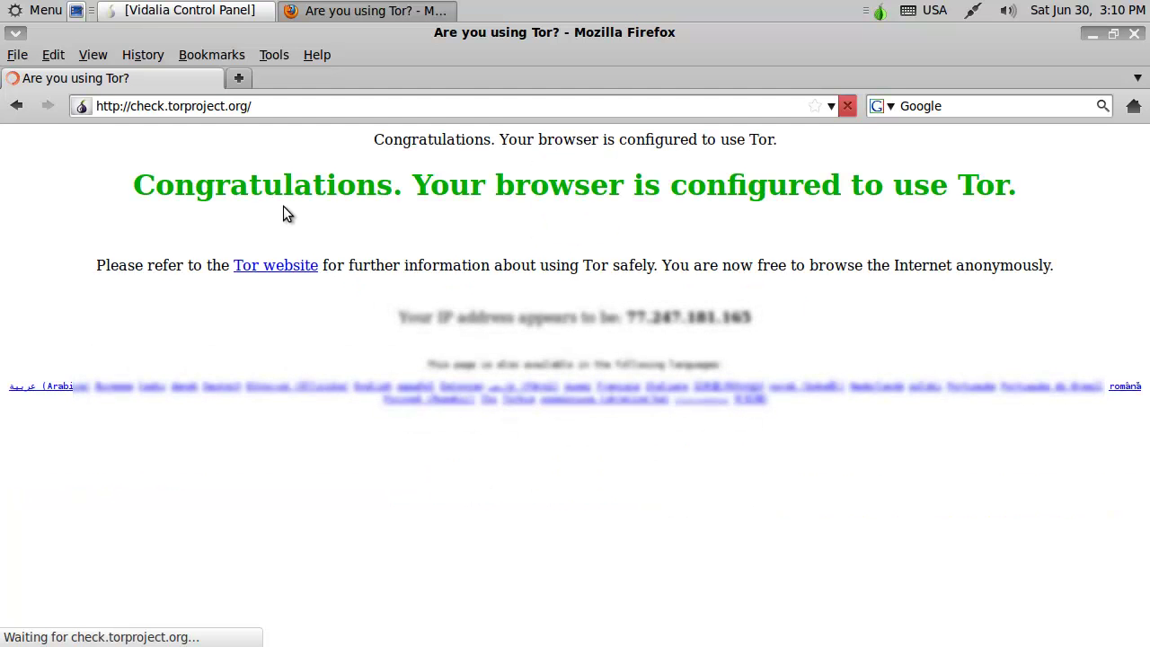
drag(239, 206, 513, 185)
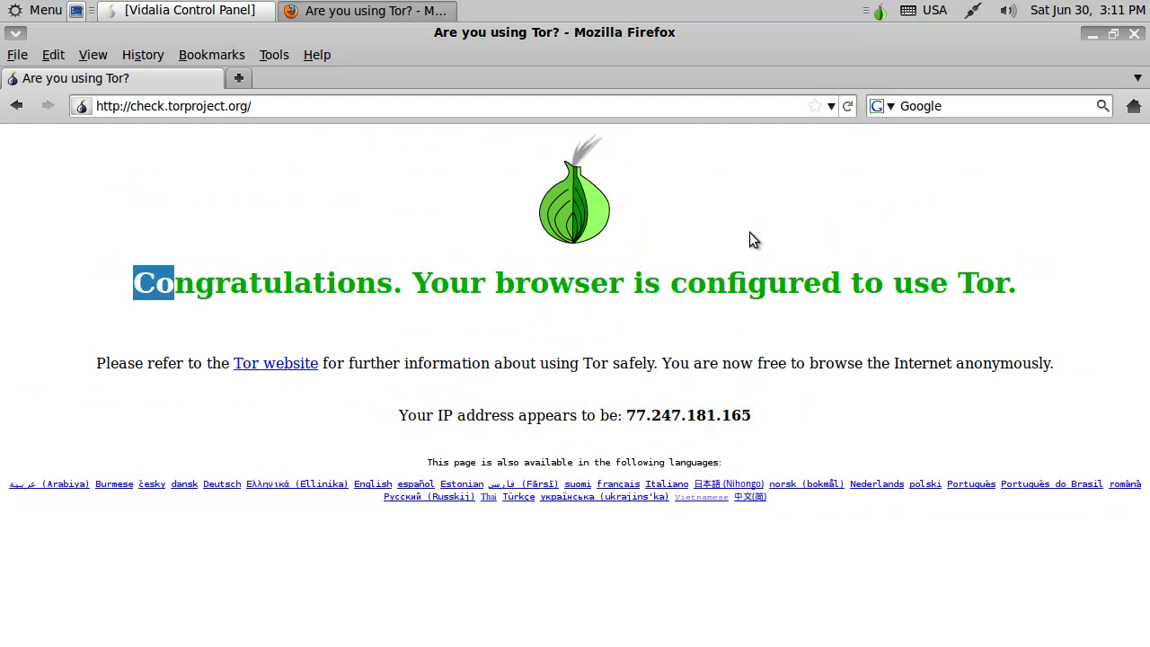
click(820, 285)
drag(1008, 284, 362, 208)
click(359, 210)
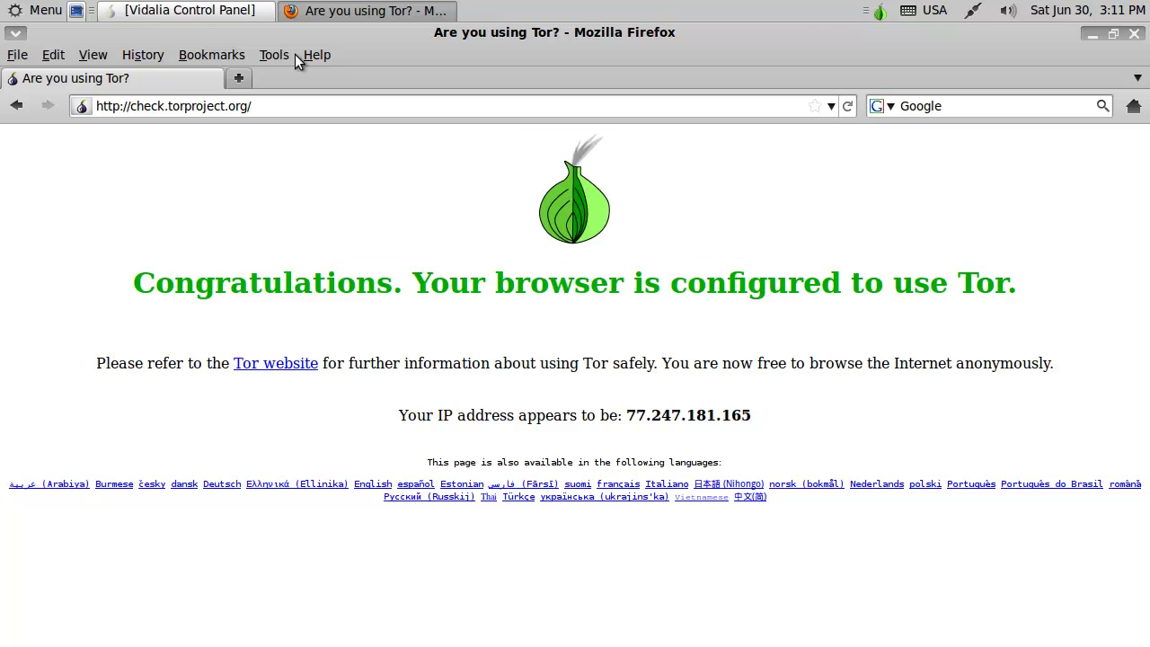
- Close the Firefox window and the Vidalia Control Panel
click(1134, 33)
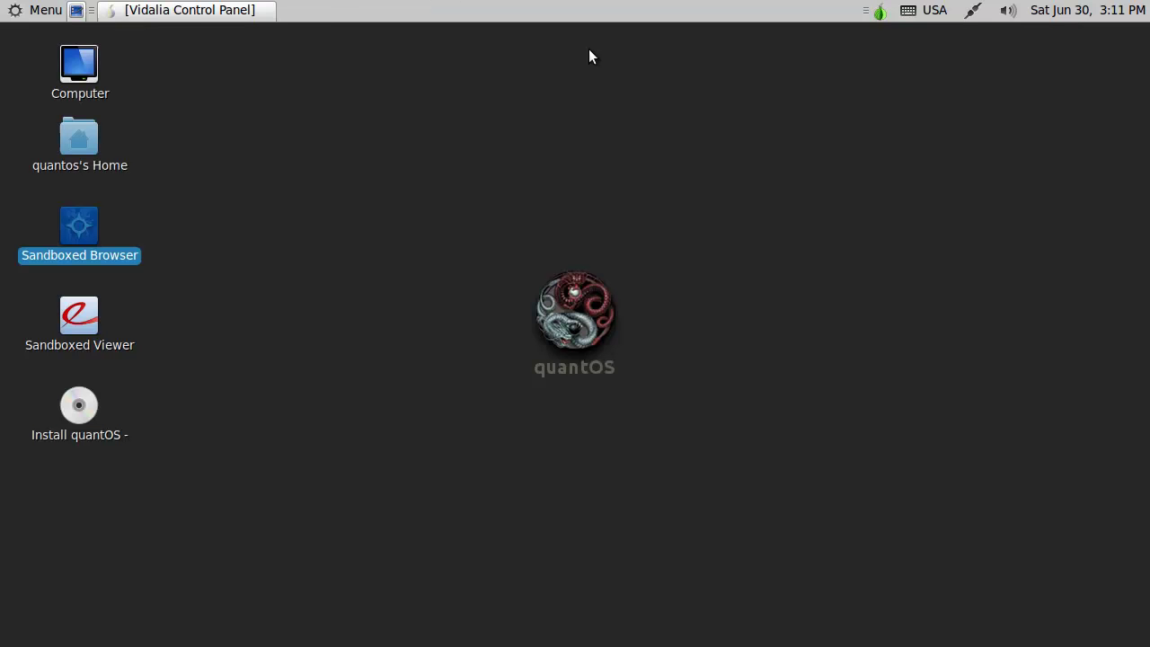
click(195, 13)
click(704, 121)
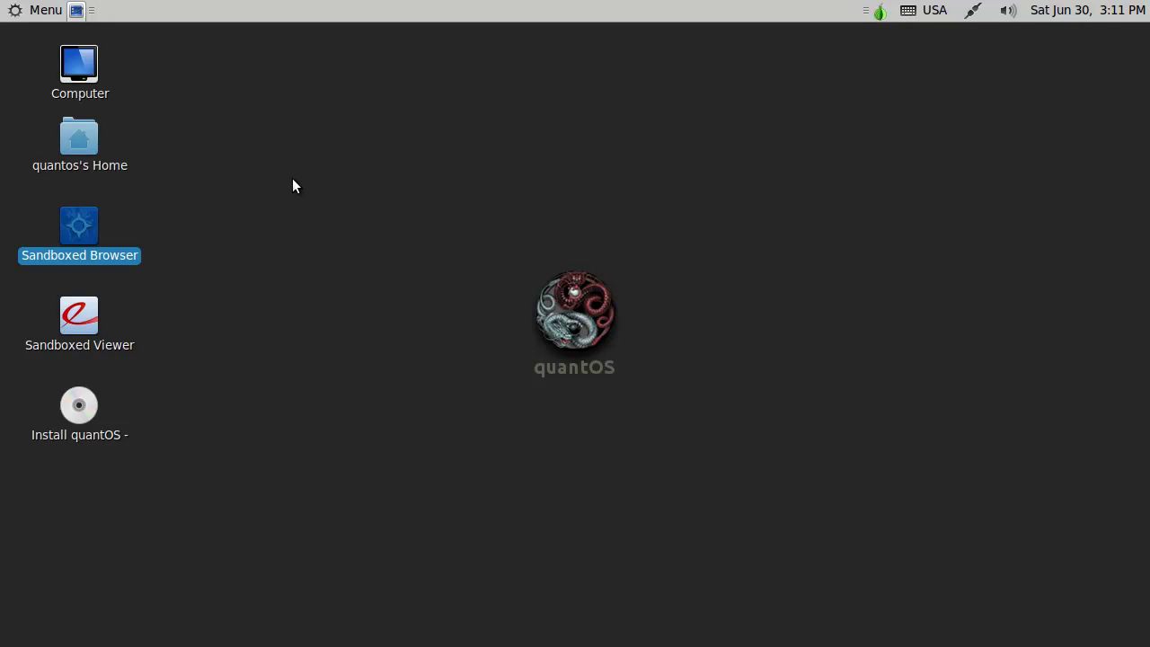
- Clear the desktop icon selection and dismiss the application menu without launching anything
drag(324, 176, 741, 423)
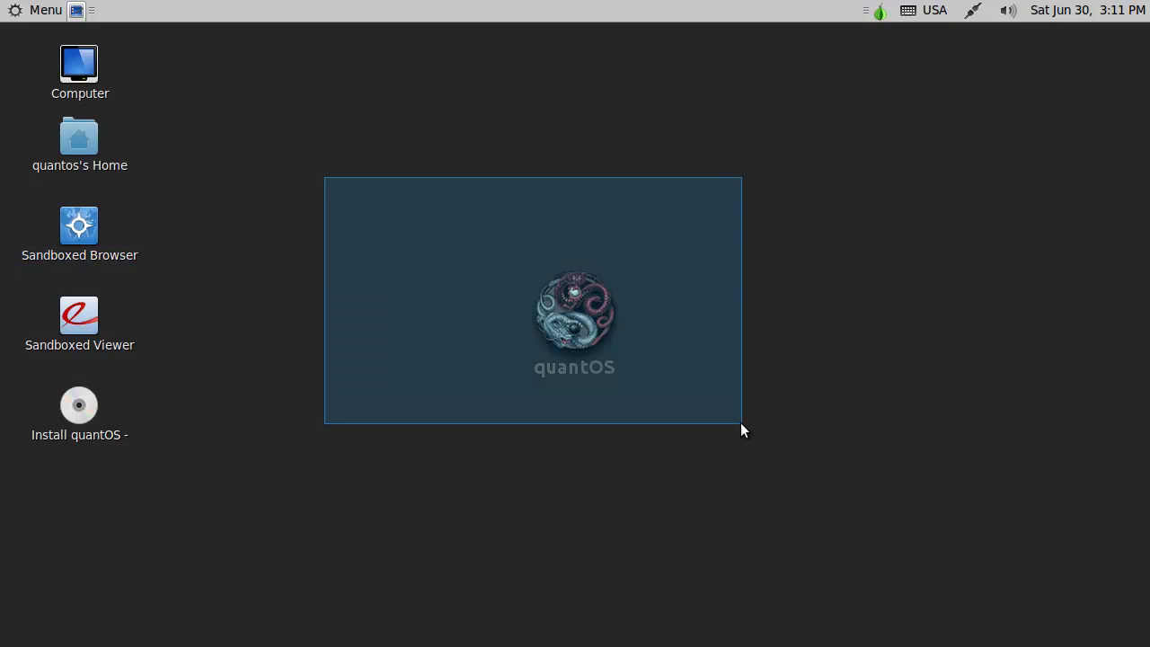
click(40, 16)
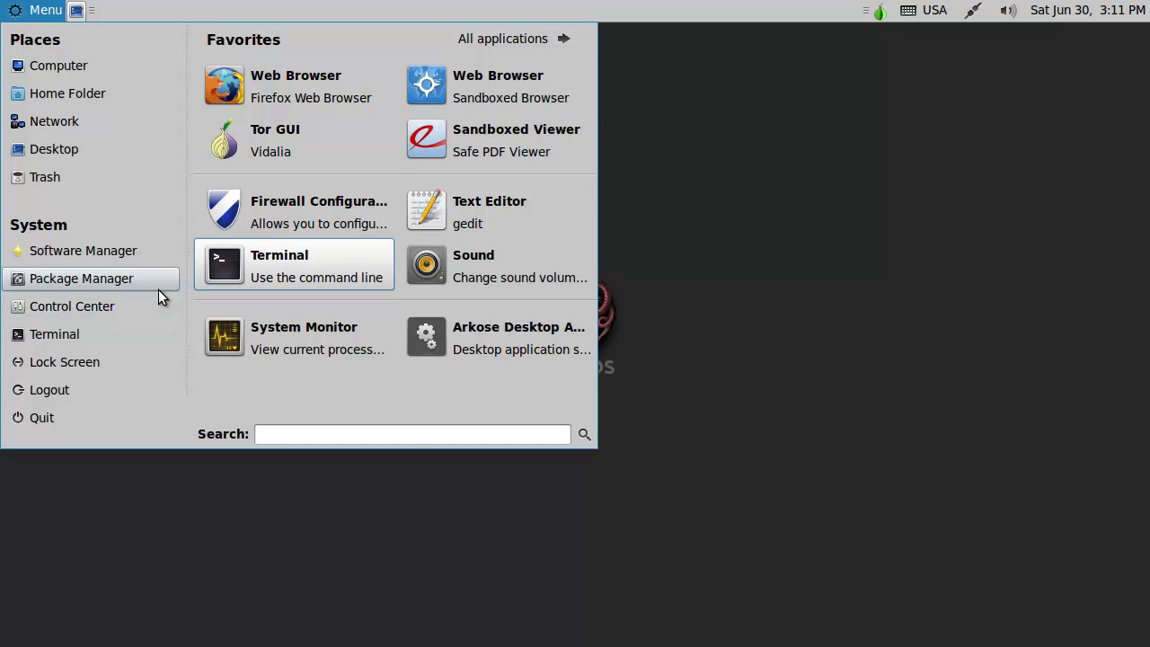
click(462, 512)
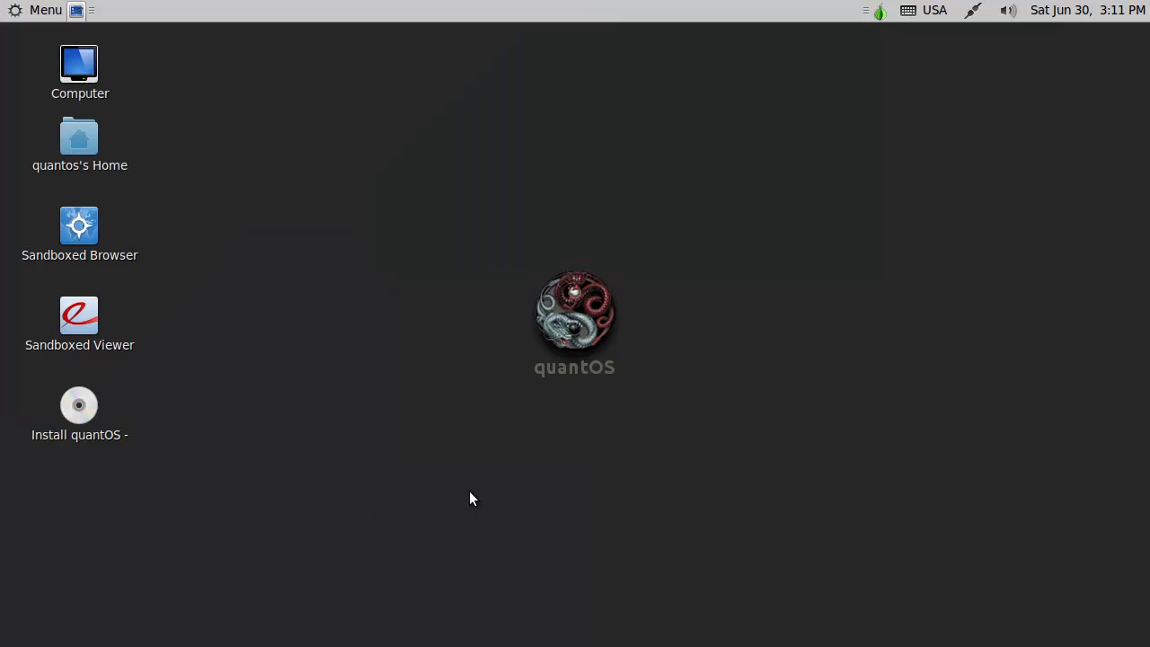